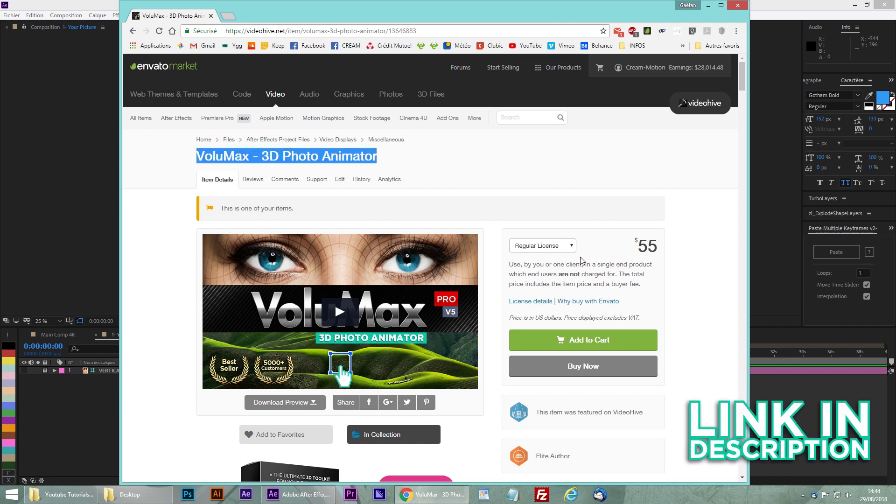
# - Scroll the VoluMax page past the description, tutorials banner and reviews to the face-mesh testimonials
pyautogui.scroll(-10, 696, 311)
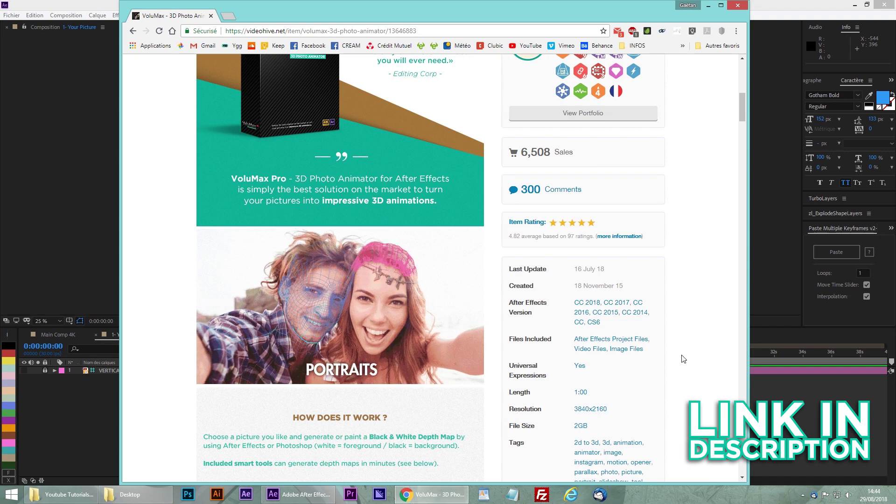
pyautogui.scroll(-1, 653, 359)
pyautogui.scroll(-1, 613, 340)
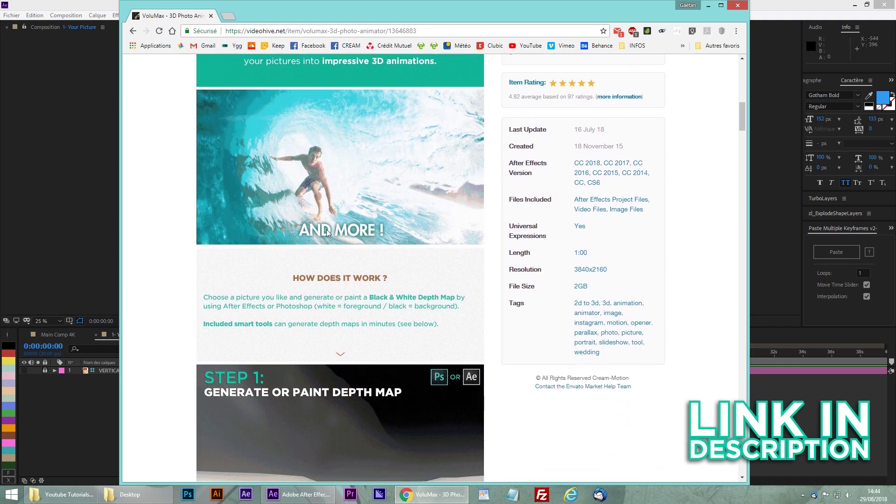
pyautogui.scroll(-4, 181, 320)
pyautogui.scroll(-20, 180, 320)
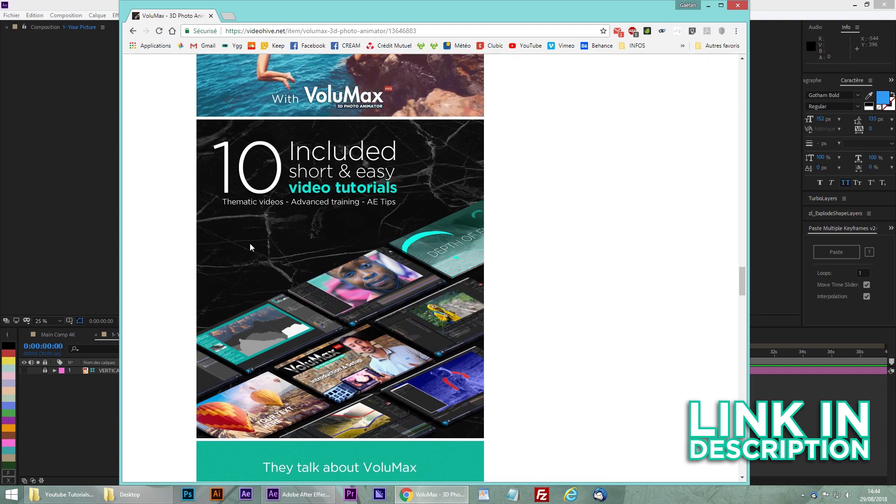
pyautogui.scroll(-15, 441, 319)
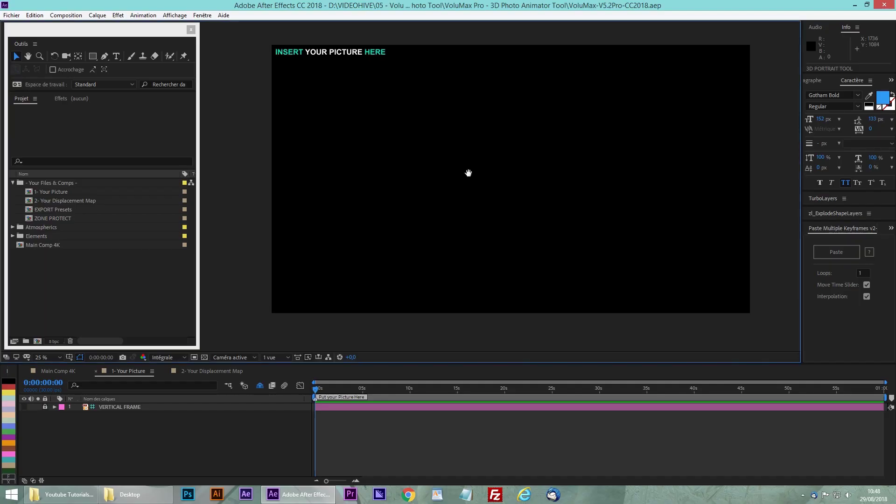
# - Import the 4467 × 2300 portrait PNG from the pictures folder into the After Effects Project panel
pyautogui.moveTo(468, 173); pyautogui.dragTo(448, 177)
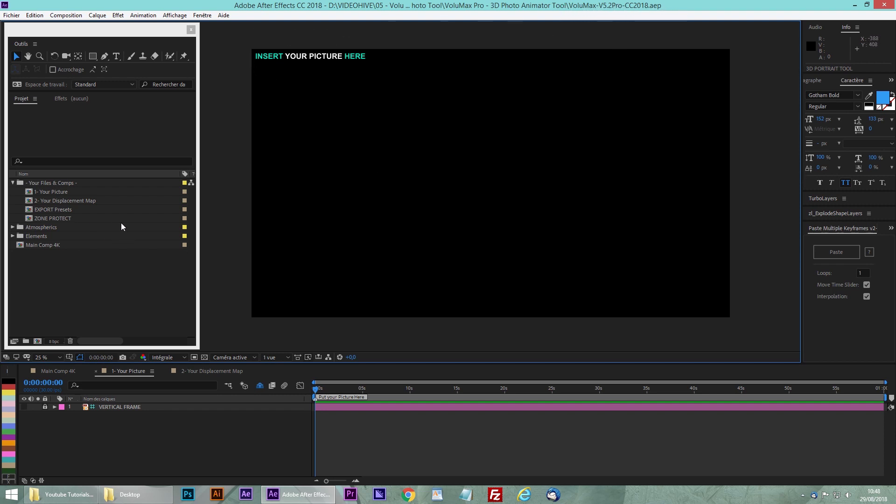
pyautogui.click(63, 494)
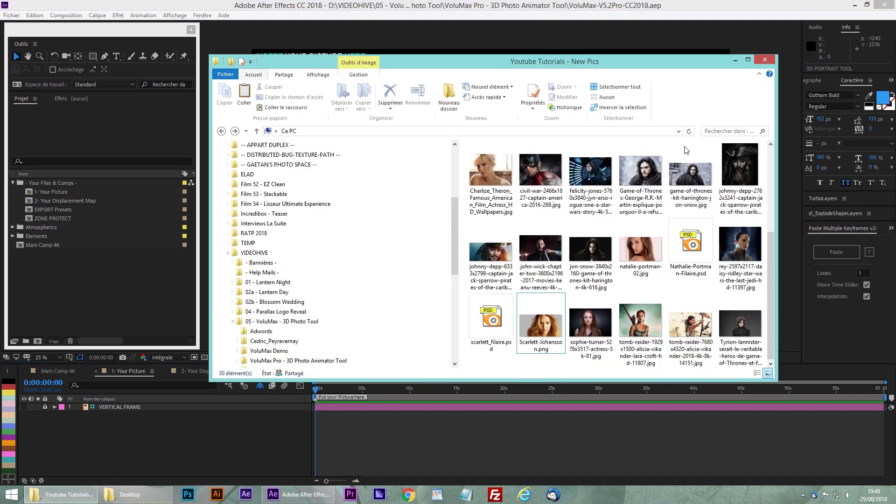
pyautogui.scroll(1, 544, 328)
pyautogui.scroll(-1, 544, 328)
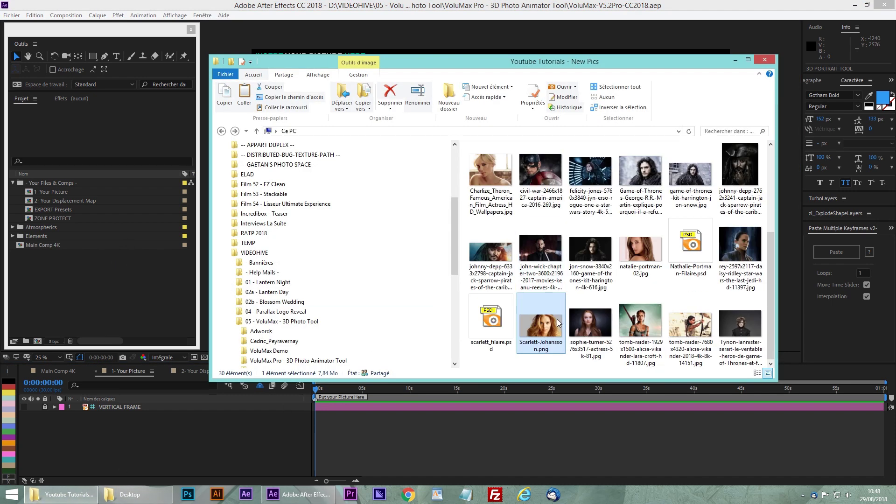
pyautogui.moveTo(544, 328); pyautogui.dragTo(77, 287)
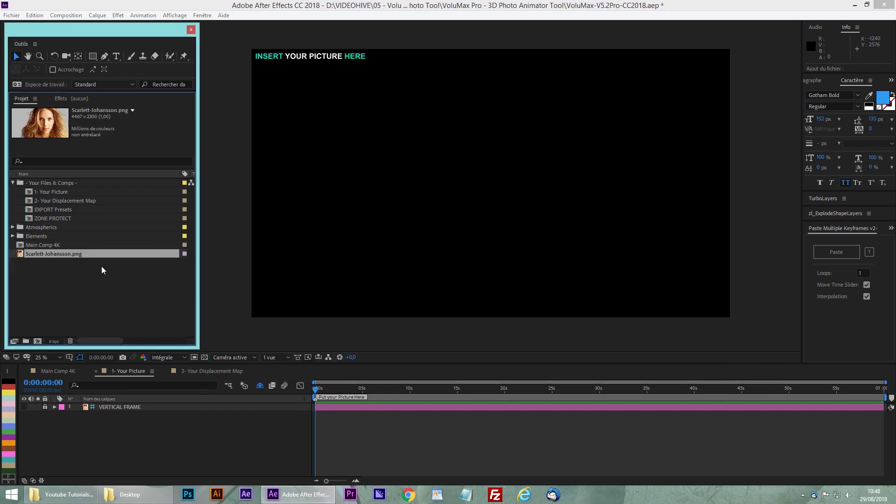
# - Add the portrait photo as a layer in the 1- Your Picture comp
pyautogui.click(129, 371)
pyautogui.moveTo(57, 254); pyautogui.dragTo(150, 435)
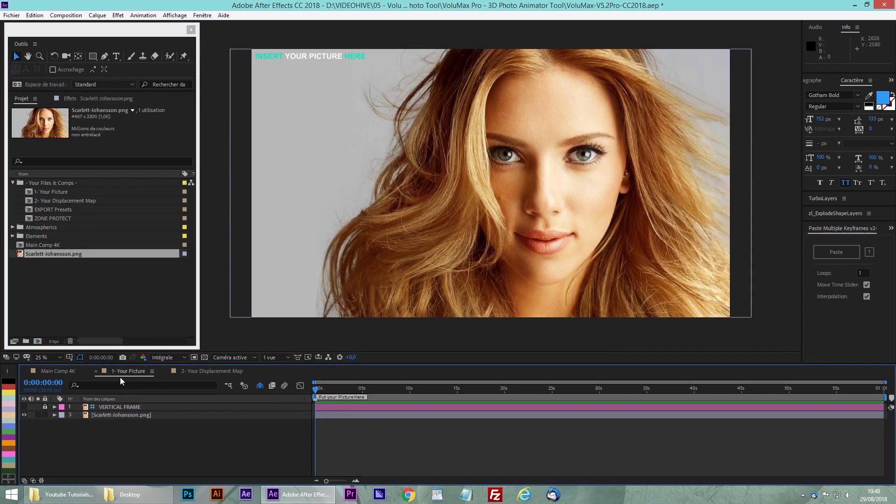
pyautogui.click(205, 370)
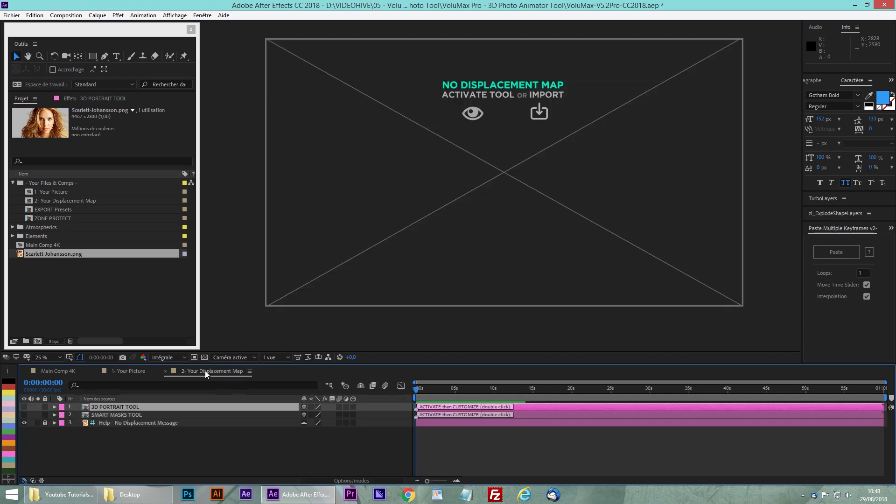
pyautogui.moveTo(492, 195); pyautogui.dragTo(496, 198)
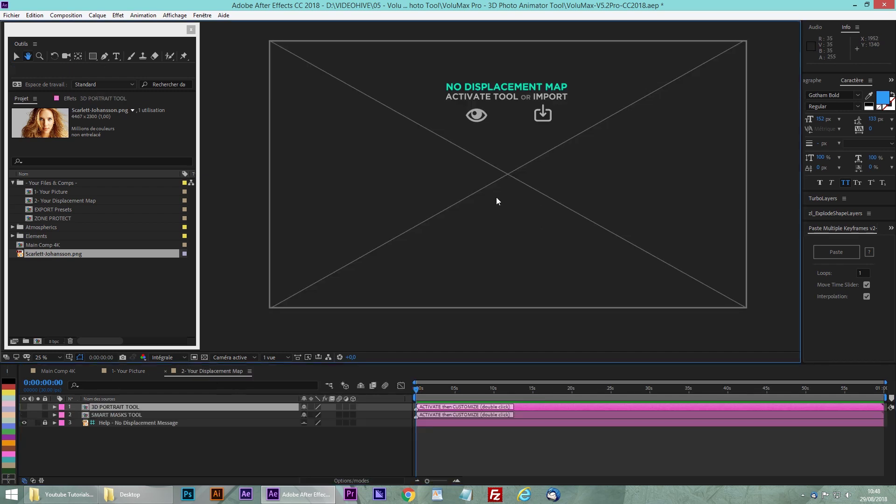
# - Enable the 3D PORTRAIT TOOL layer, open that precomp and select 3D PORTRAIT 1 in Effect Controls
pyautogui.click(103, 408)
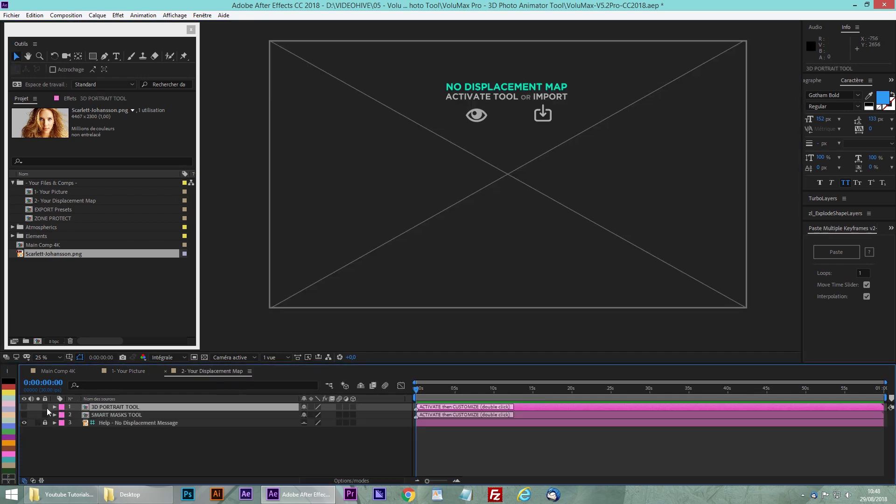
pyautogui.click(24, 407)
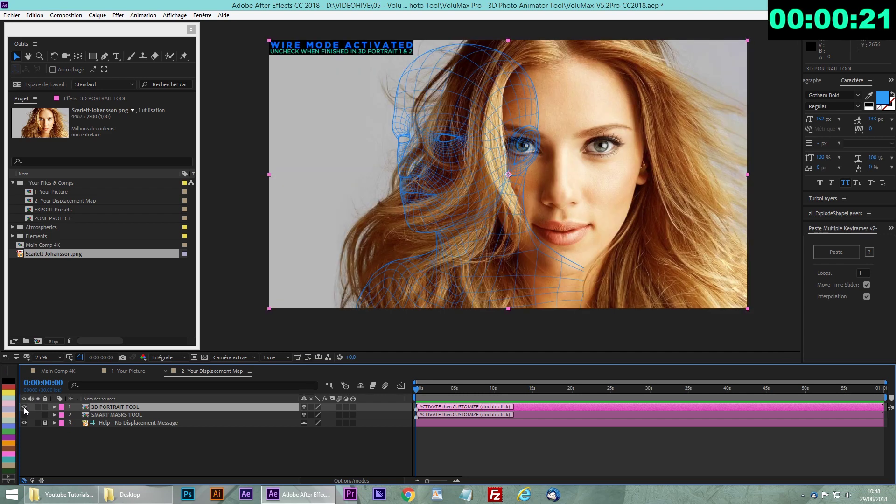
pyautogui.doubleClick(108, 407)
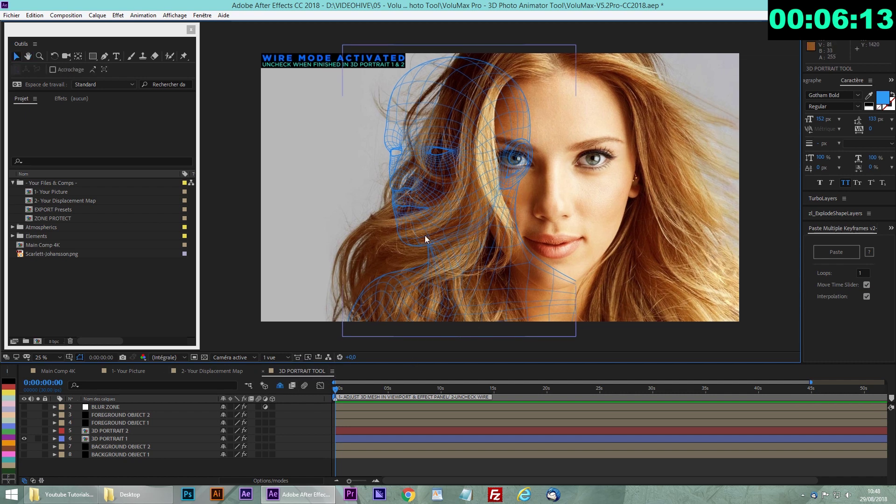
pyautogui.click(69, 98)
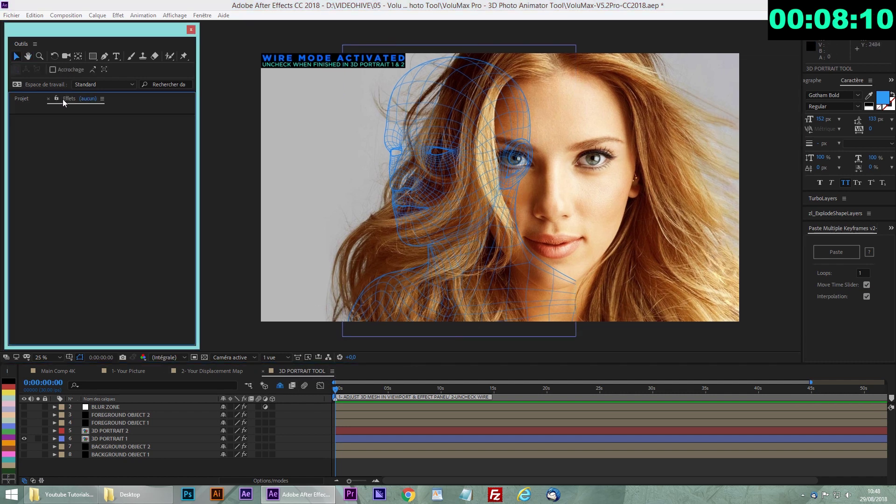
pyautogui.click(108, 439)
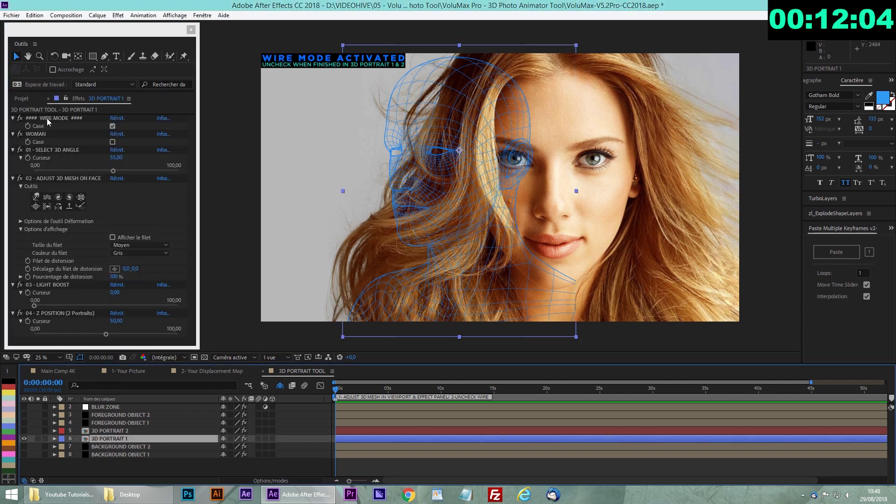
# - Switch the wire mesh to the WOMAN model and set 01 - SELECT 3D ANGLE to 49,62
pyautogui.click(34, 134)
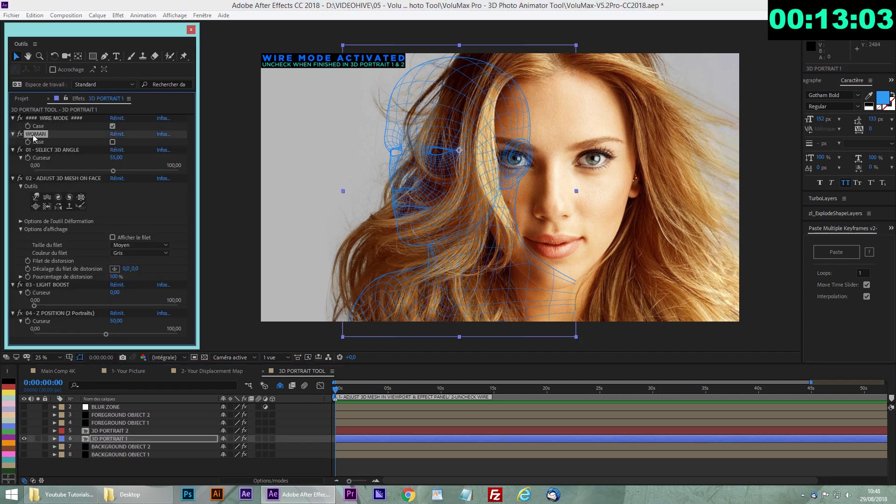
pyautogui.click(113, 142)
pyautogui.scroll(-1, 400, 192)
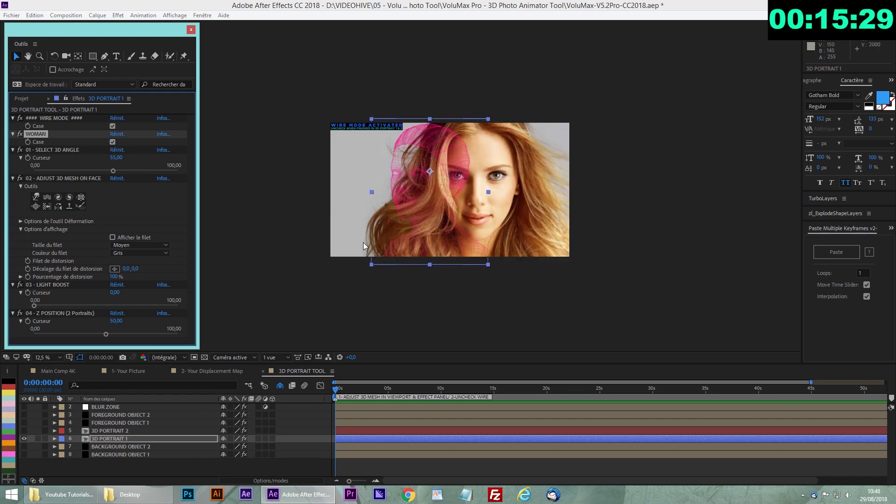
pyautogui.scroll(1, 364, 234)
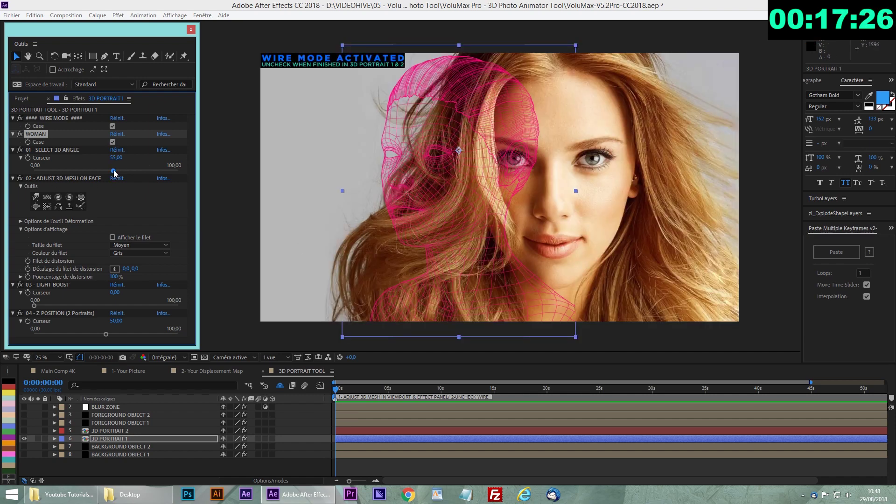
pyautogui.moveTo(114, 172)
pyautogui.mouseDown()
pyautogui.moveTo(37, 177)
pyautogui.moveTo(107, 180)
pyautogui.mouseUp()
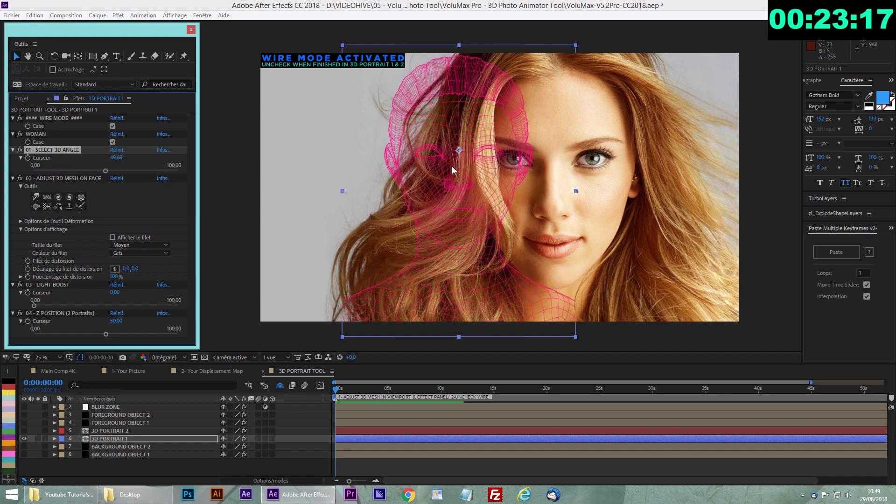
# - Move and scale the pink mesh so it covers the woman's face
pyautogui.moveTo(453, 171); pyautogui.dragTo(545, 181)
pyautogui.scroll(4, 577, 178)
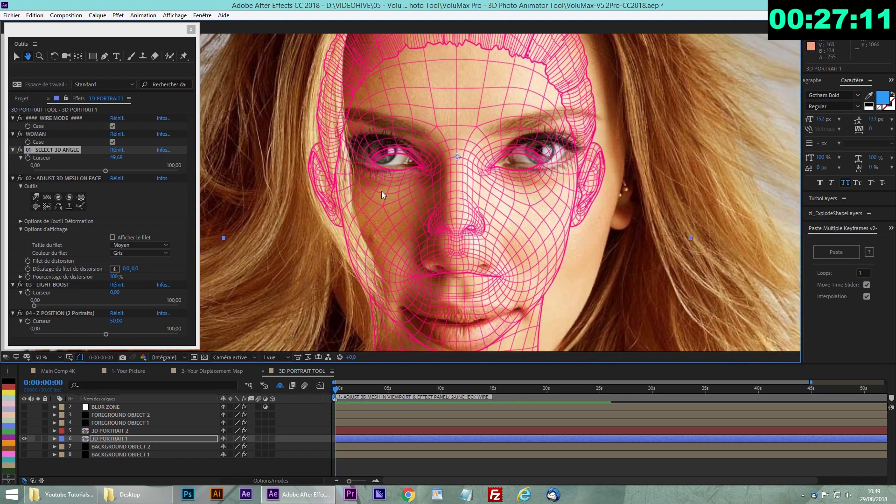
pyautogui.moveTo(451, 183); pyautogui.dragTo(452, 185)
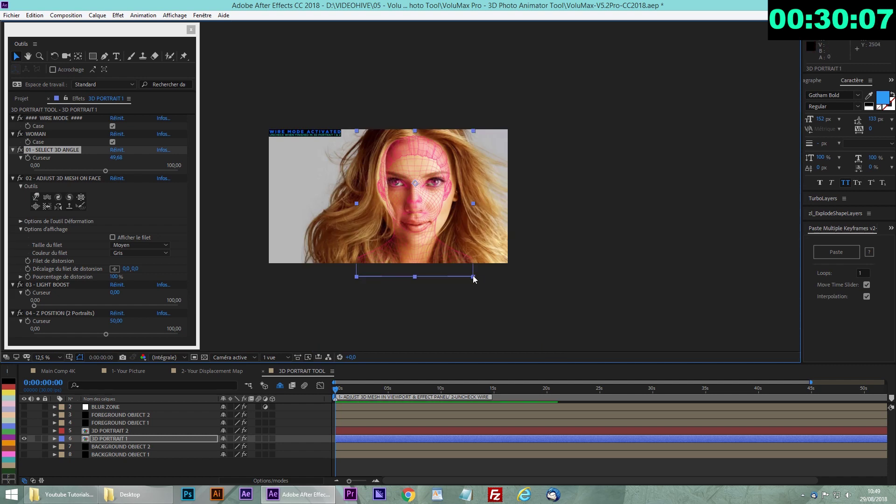
pyautogui.moveTo(473, 277); pyautogui.dragTo(489, 308)
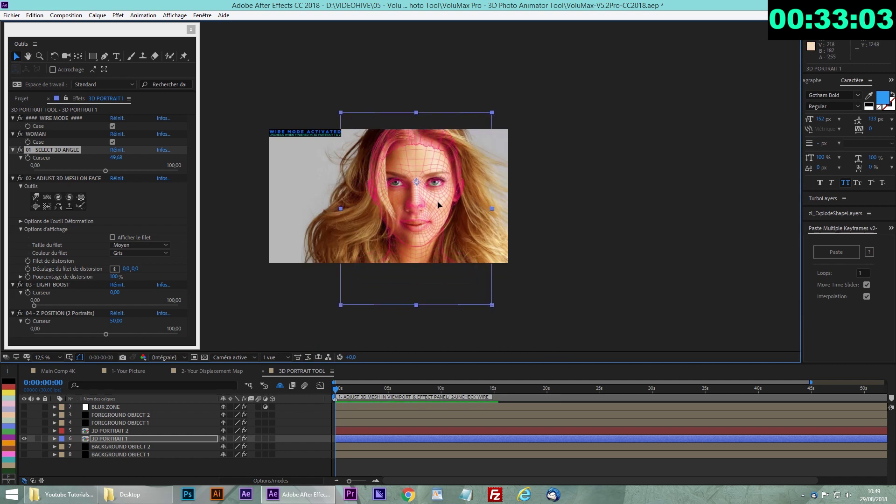
# - Use the mesh-pushing brush to warp the mesh down around the nose and upper lip
pyautogui.scroll(2, 446, 270)
pyautogui.press('v')
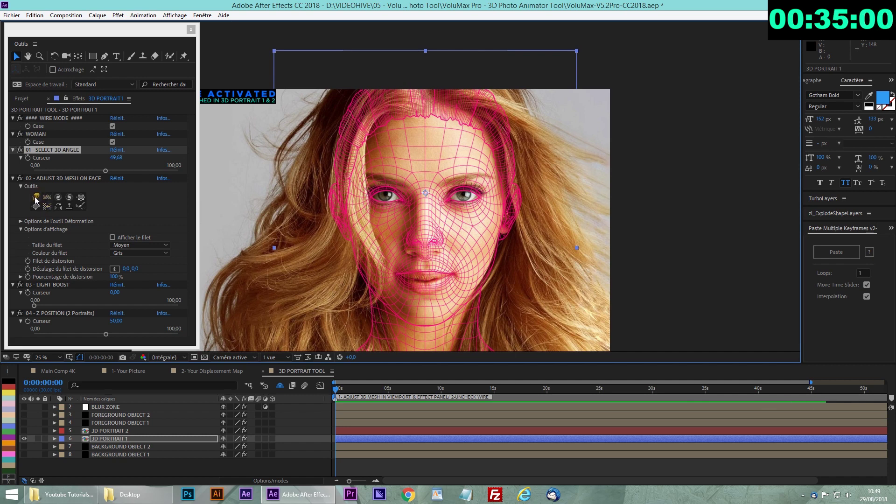
pyautogui.moveTo(492, 240); pyautogui.dragTo(521, 207)
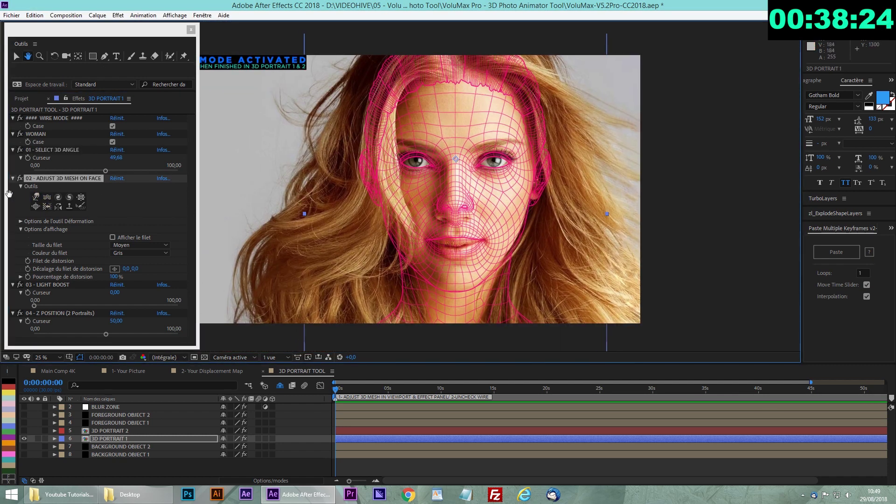
pyautogui.click(37, 199)
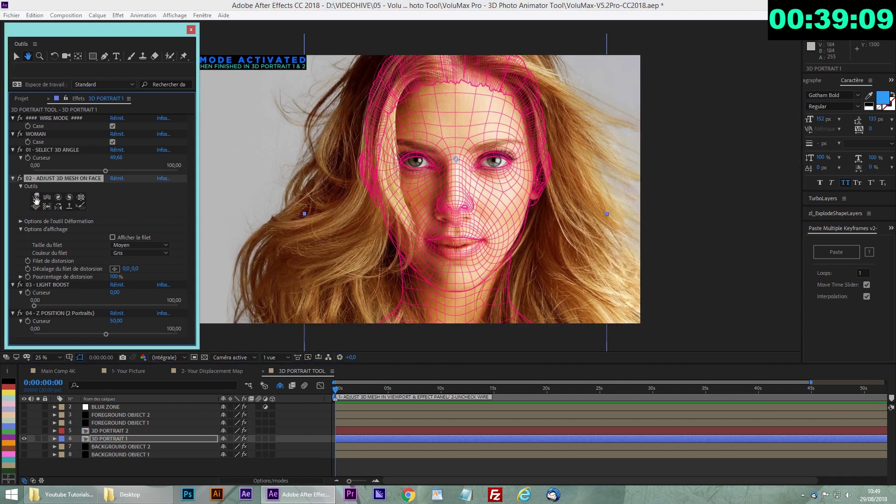
pyautogui.click(17, 57)
pyautogui.click(37, 197)
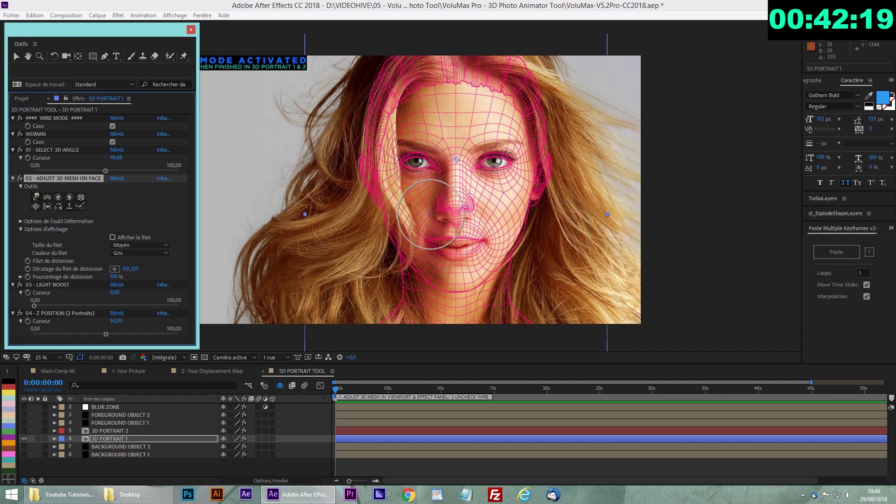
pyautogui.click(455, 209)
pyautogui.moveTo(455, 209); pyautogui.dragTo(456, 225)
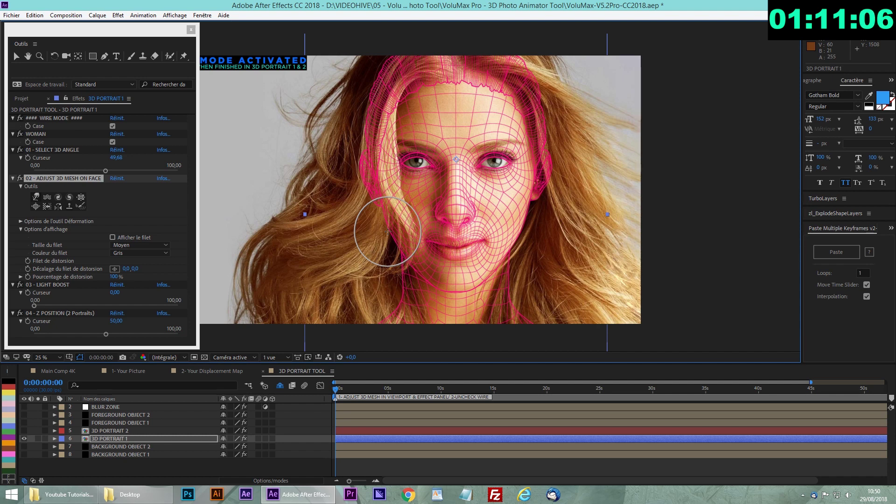
pyautogui.moveTo(456, 182); pyautogui.dragTo(456, 197)
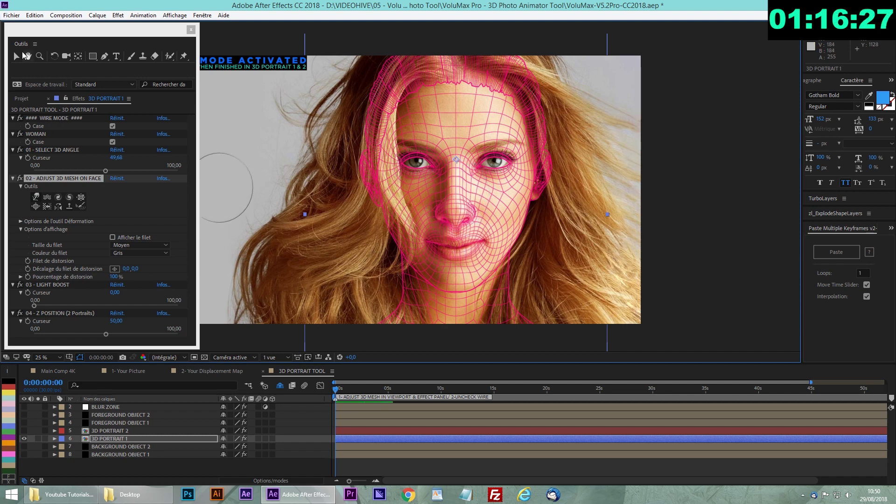
# - Turn off WIRE MODE to preview the depth map
pyautogui.click(16, 56)
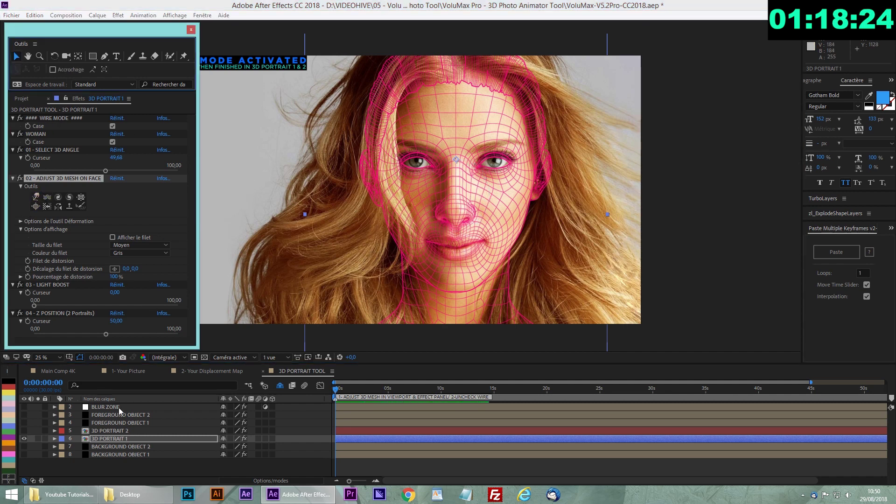
pyautogui.click(55, 119)
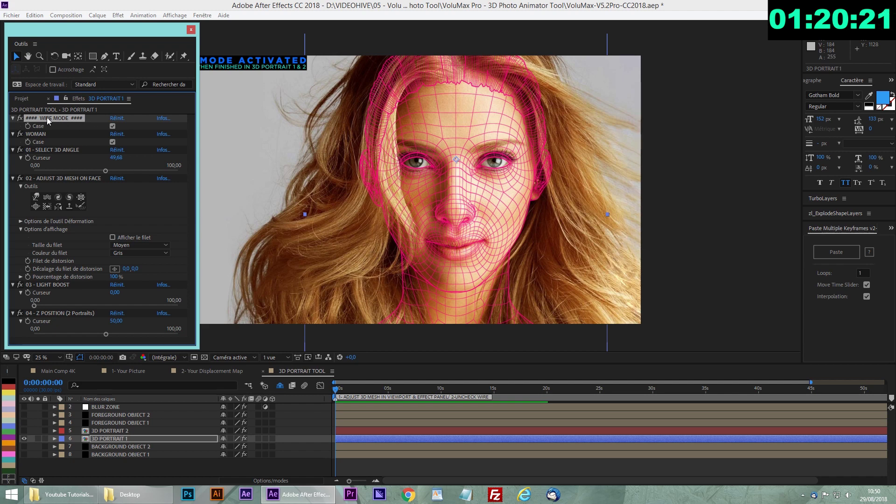
pyautogui.click(112, 126)
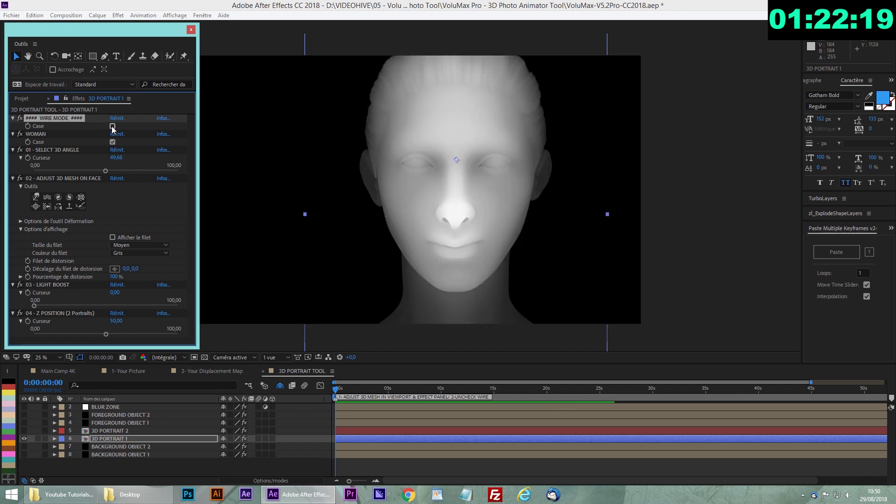
# - In Main Comp 4K, test-move the VOLUMAX CONTROLLER and then undo the move
pyautogui.click(58, 371)
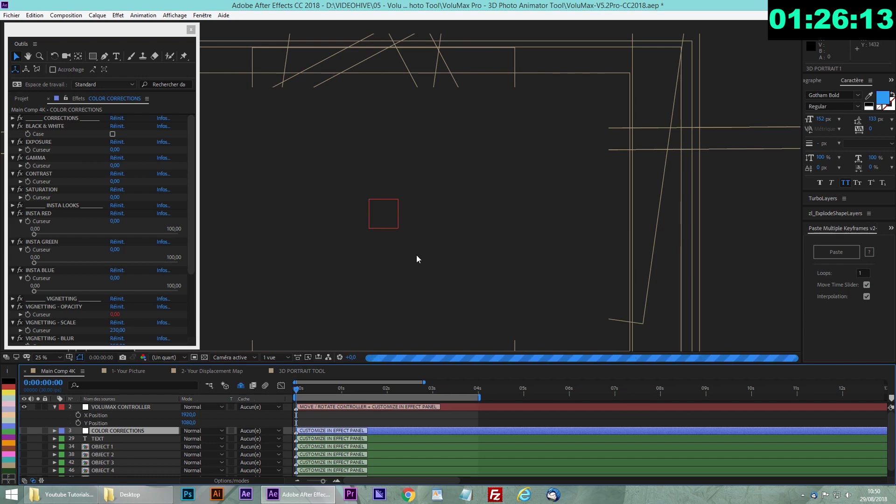
pyautogui.moveTo(423, 265); pyautogui.dragTo(499, 256)
pyautogui.click(464, 222)
pyautogui.moveTo(464, 222); pyautogui.dragTo(376, 214)
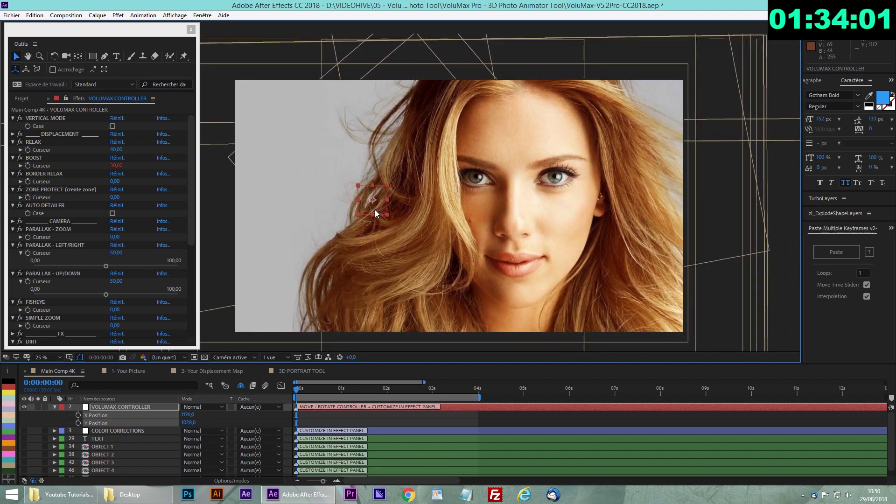
pyautogui.hotkey('ctrl', 'z')
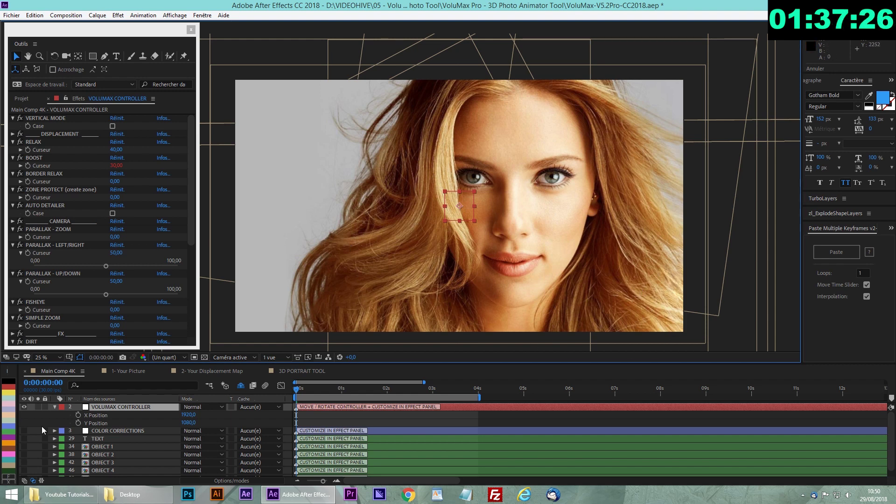
# - In 3D PORTRAIT TOOL, turn WIRE MODE back on and hide the 3D PORTRAIT 1 wireframe layer
pyautogui.click(281, 373)
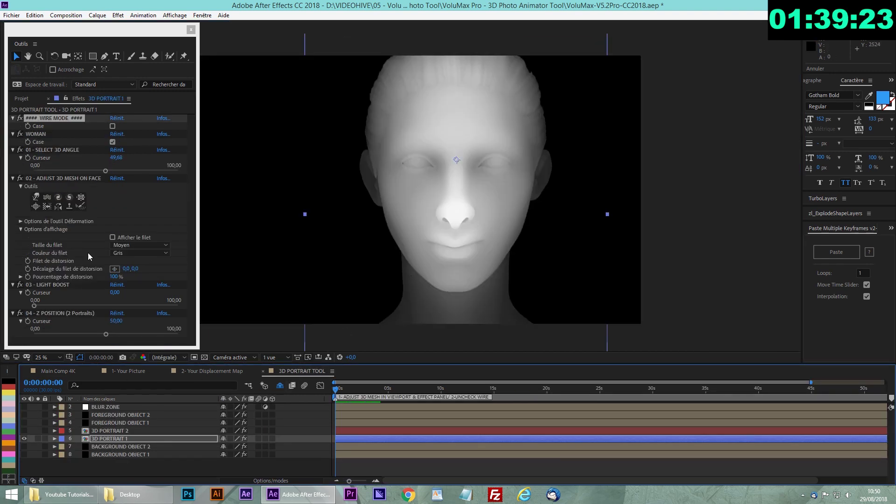
pyautogui.click(112, 126)
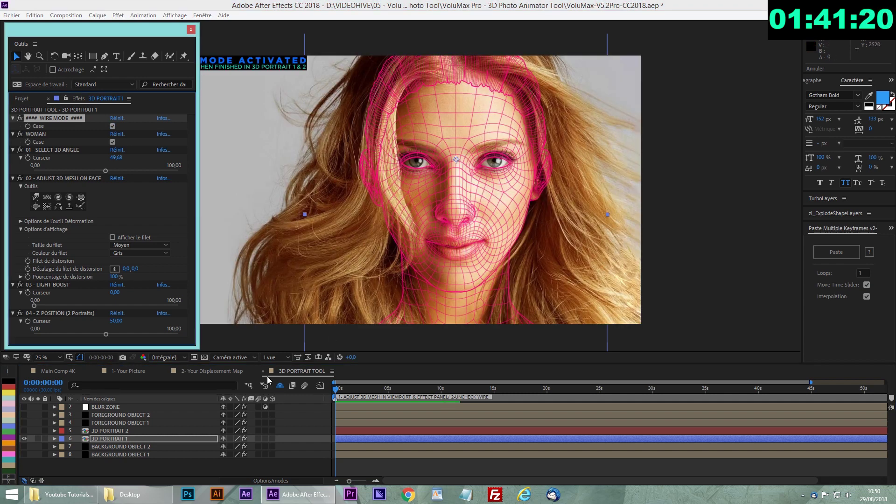
pyautogui.click(98, 471)
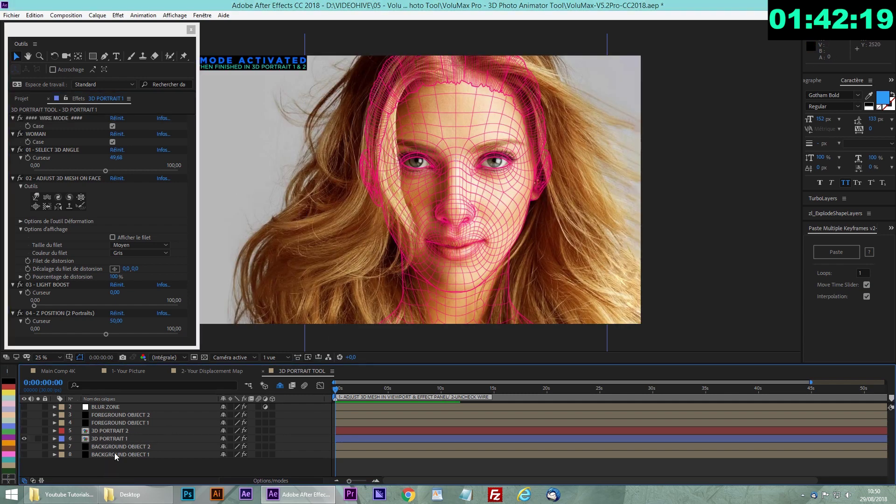
pyautogui.click(24, 439)
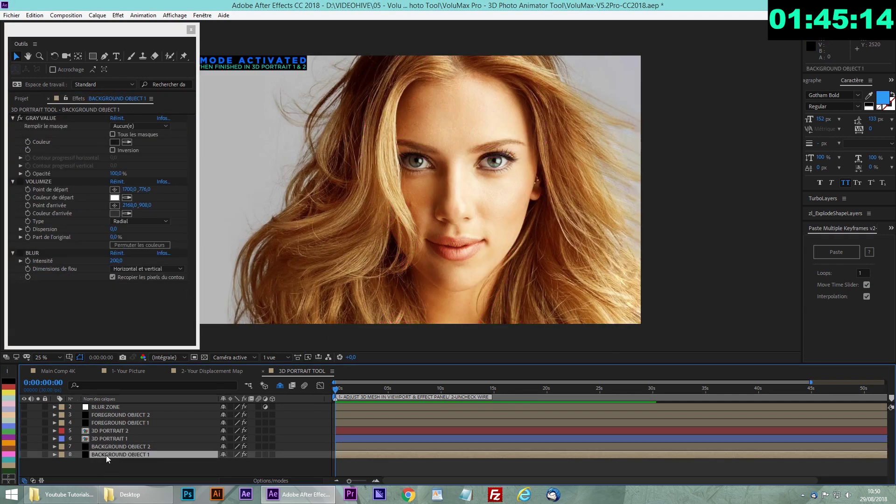
pyautogui.click(117, 423)
# - Select BACKGROUND OBJECT 1, make it visible and switch to the RotoBézier Pen tool
pyautogui.click(118, 415)
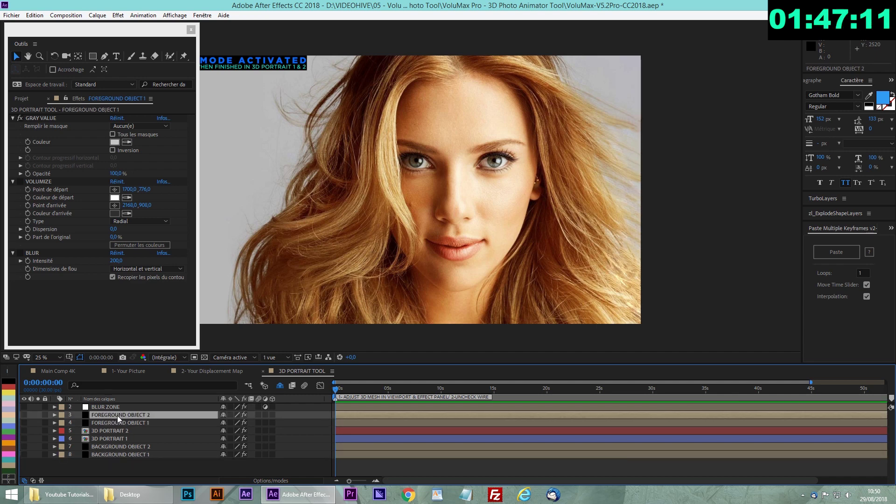
pyautogui.click(114, 454)
pyautogui.click(104, 56)
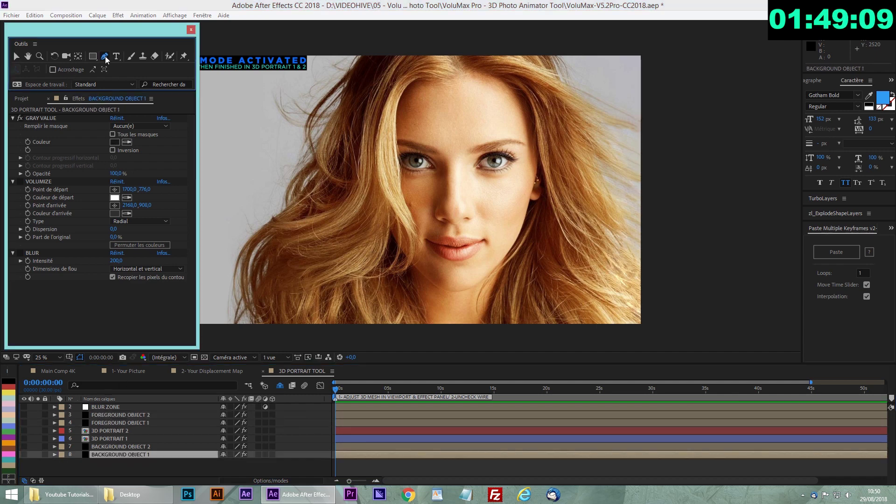
pyautogui.click(24, 455)
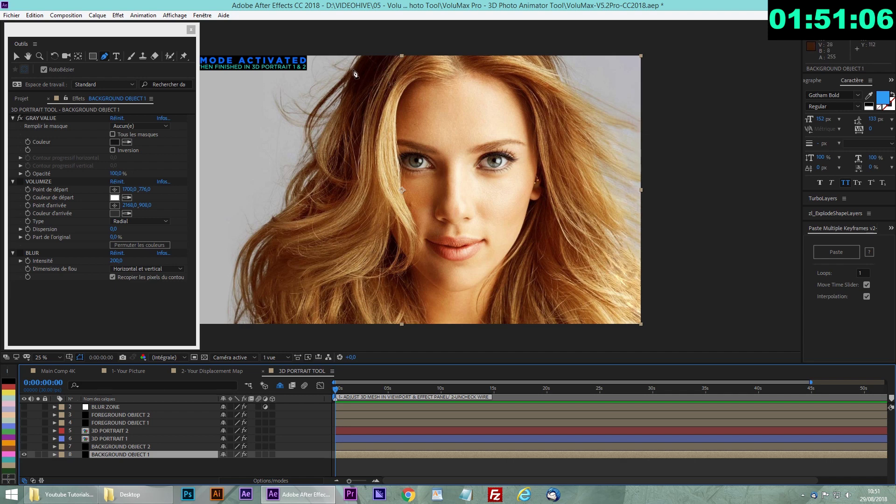
# - Trace mask points down the left hair edge and across the bottom of the image
pyautogui.click(363, 55)
pyautogui.click(349, 69)
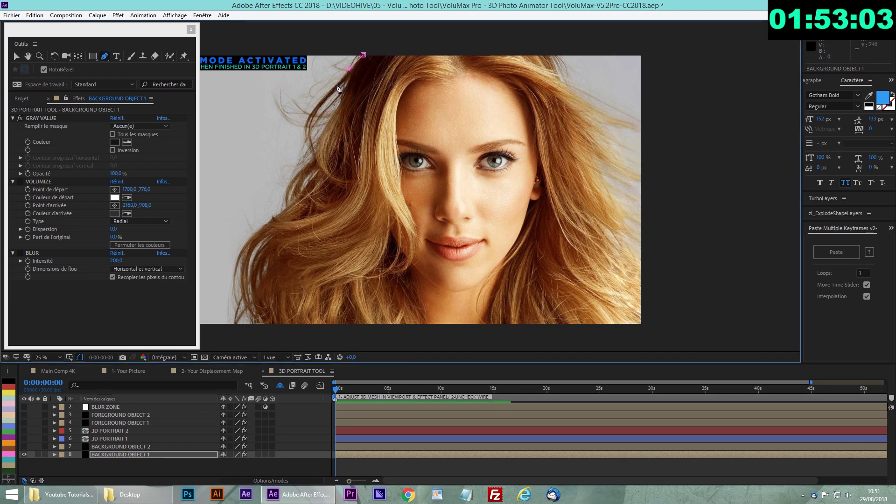
pyautogui.click(319, 101)
pyautogui.click(304, 124)
pyautogui.click(304, 140)
pyautogui.click(310, 153)
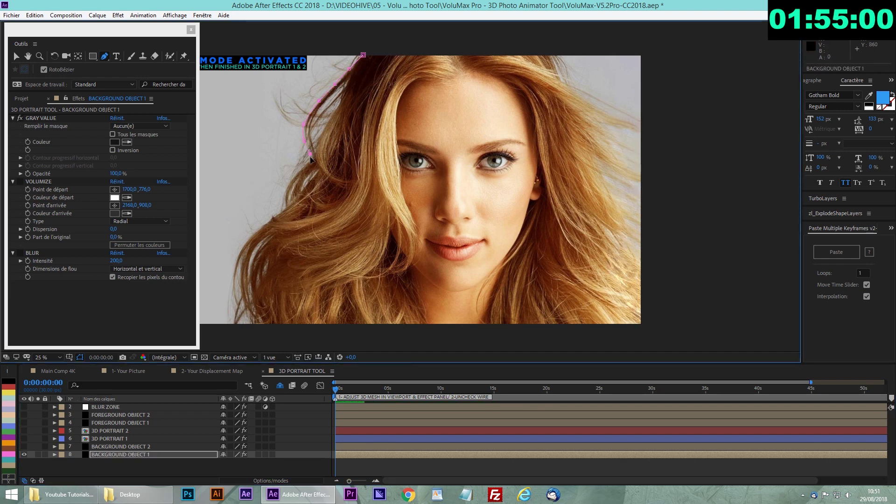
pyautogui.click(293, 172)
pyautogui.click(286, 187)
pyautogui.click(285, 201)
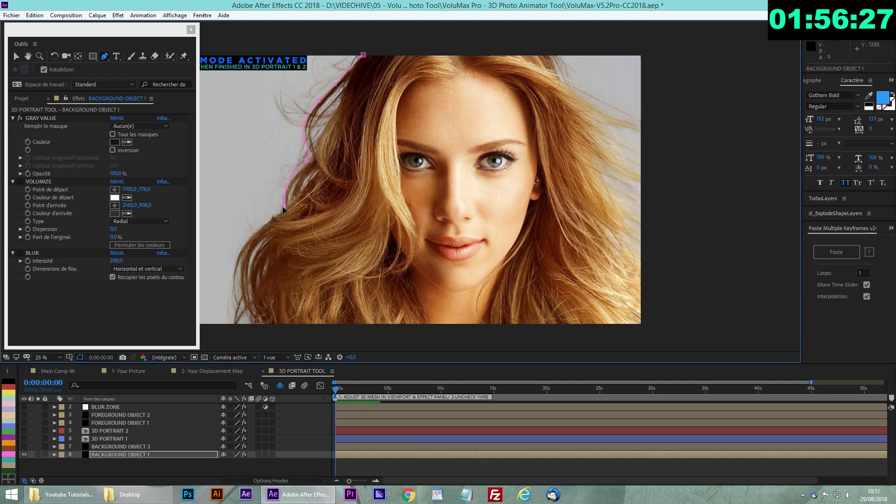
pyautogui.click(272, 217)
pyautogui.click(259, 234)
pyautogui.click(247, 242)
pyautogui.click(239, 260)
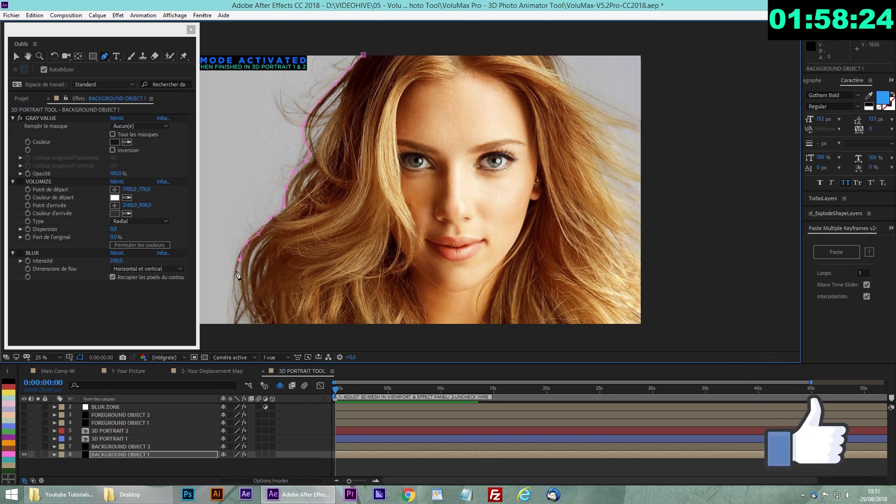
pyautogui.click(235, 277)
pyautogui.click(268, 337)
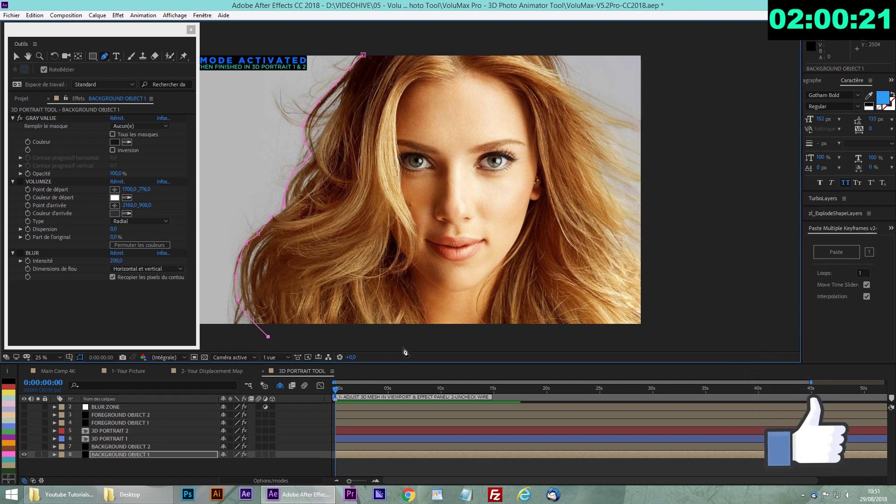
pyautogui.click(409, 348)
# - Continue the mask up the right hair edge and over the head, closing it at the start point
pyautogui.click(612, 344)
pyautogui.click(668, 335)
pyautogui.click(659, 264)
pyautogui.click(634, 256)
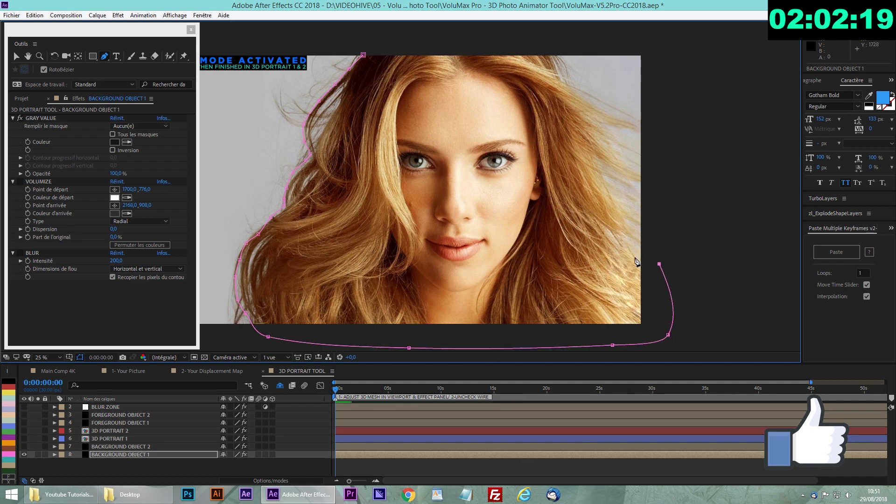
pyautogui.click(619, 223)
pyautogui.click(598, 177)
pyautogui.click(584, 141)
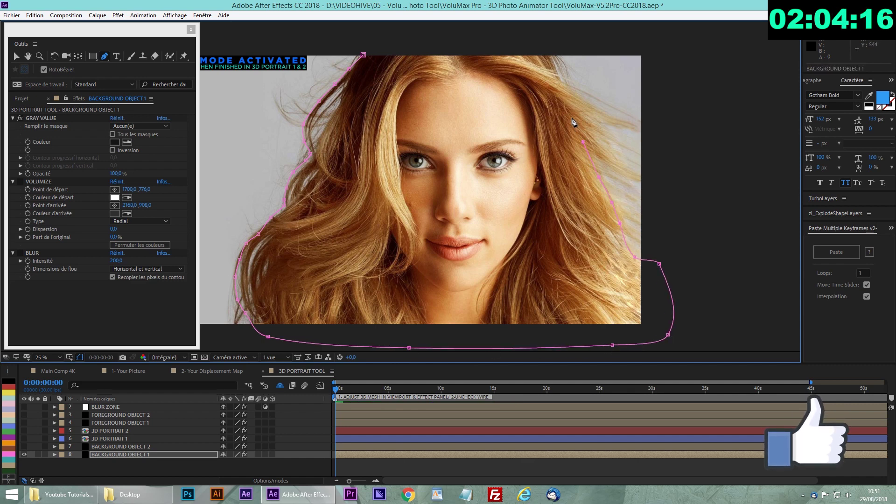
pyautogui.click(569, 112)
pyautogui.click(559, 76)
pyautogui.click(547, 55)
pyautogui.click(526, 42)
pyautogui.click(474, 36)
pyautogui.click(397, 37)
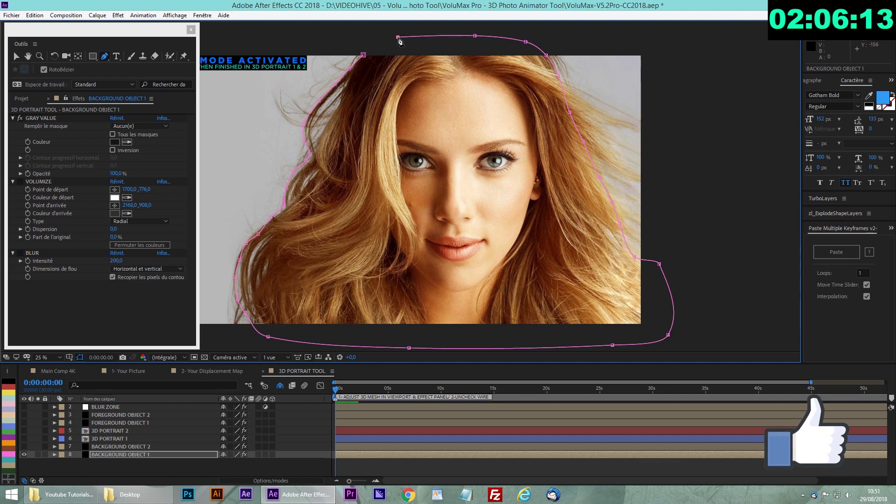
pyautogui.click(362, 55)
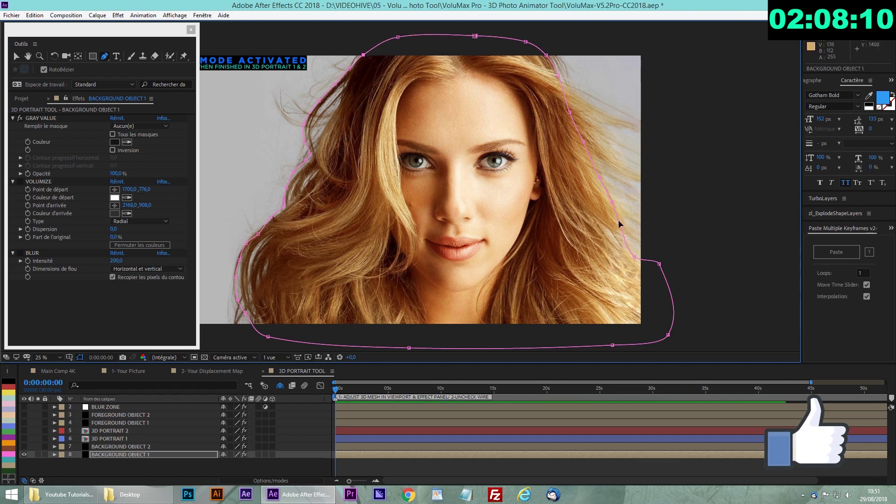
# - Pull two right-side mask points inward to hug the hair more closely
pyautogui.moveTo(620, 223); pyautogui.dragTo(588, 173)
pyautogui.moveTo(583, 140); pyautogui.dragTo(578, 142)
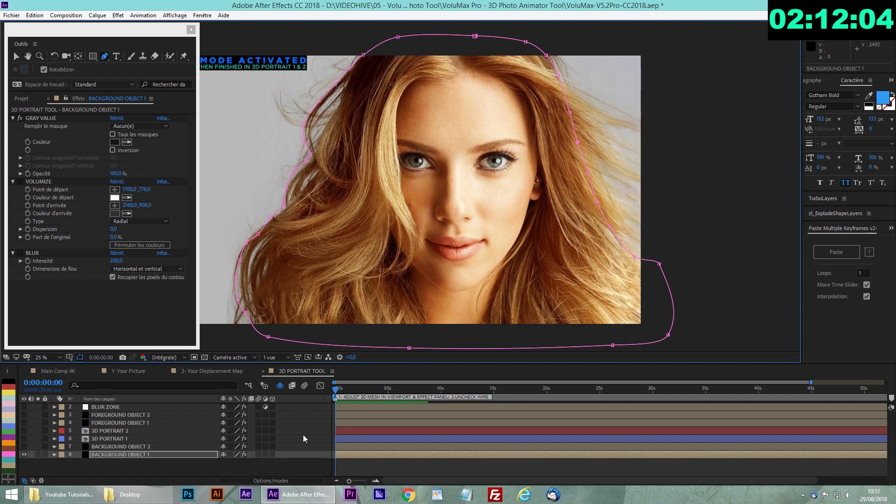
pyautogui.click(104, 423)
# - Make FOREGROUND OBJECT 1 visible and trace a mask down the left hair and along its bottom
pyautogui.click(24, 423)
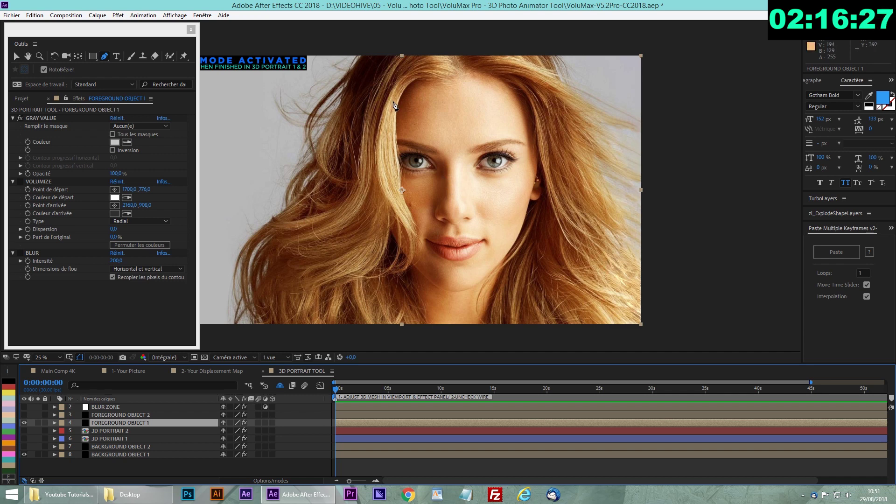
pyautogui.moveTo(394, 57); pyautogui.dragTo(413, 47)
pyautogui.click(382, 72)
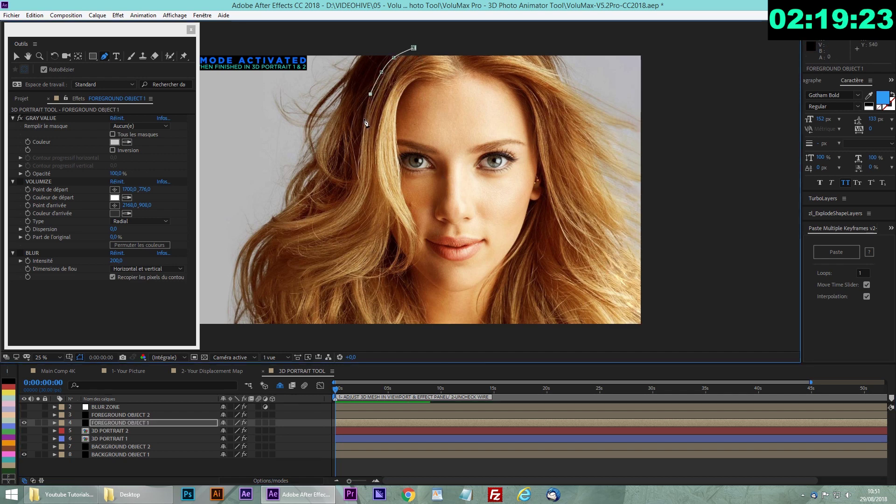
pyautogui.click(364, 120)
pyautogui.click(361, 138)
pyautogui.click(358, 159)
pyautogui.click(352, 184)
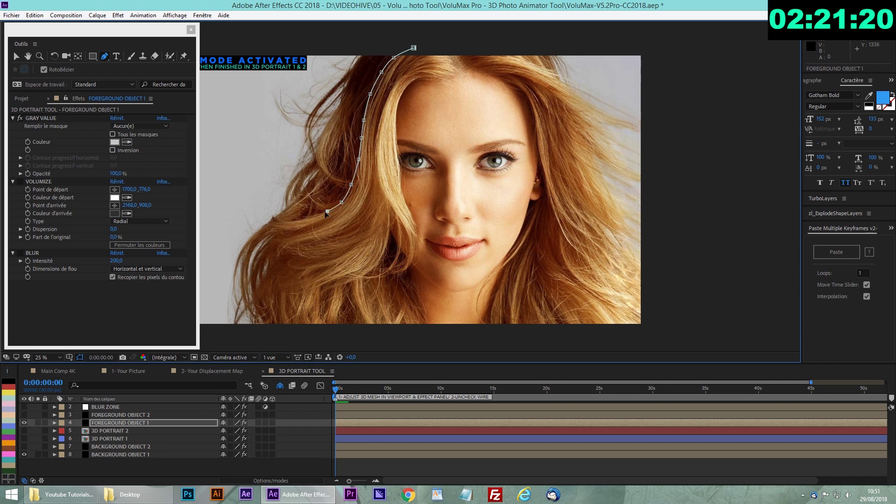
pyautogui.click(310, 216)
pyautogui.click(271, 224)
pyautogui.click(272, 239)
pyautogui.click(282, 266)
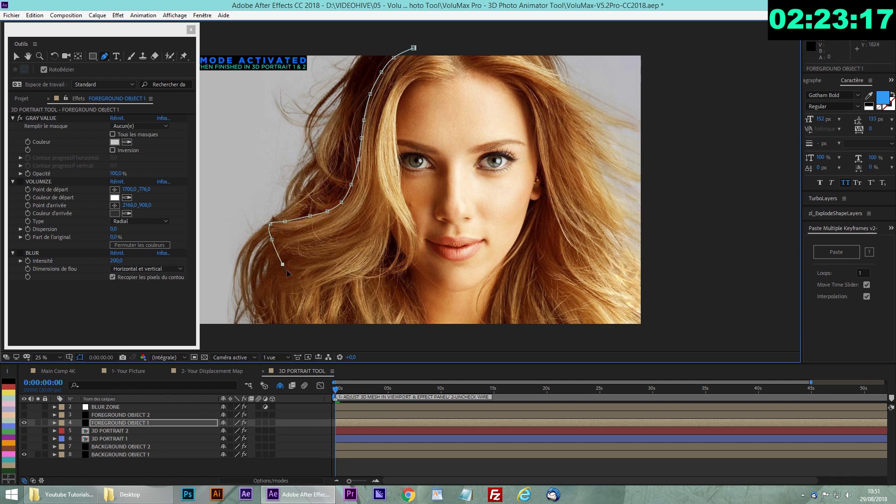
pyautogui.click(290, 278)
pyautogui.click(331, 287)
pyautogui.click(360, 279)
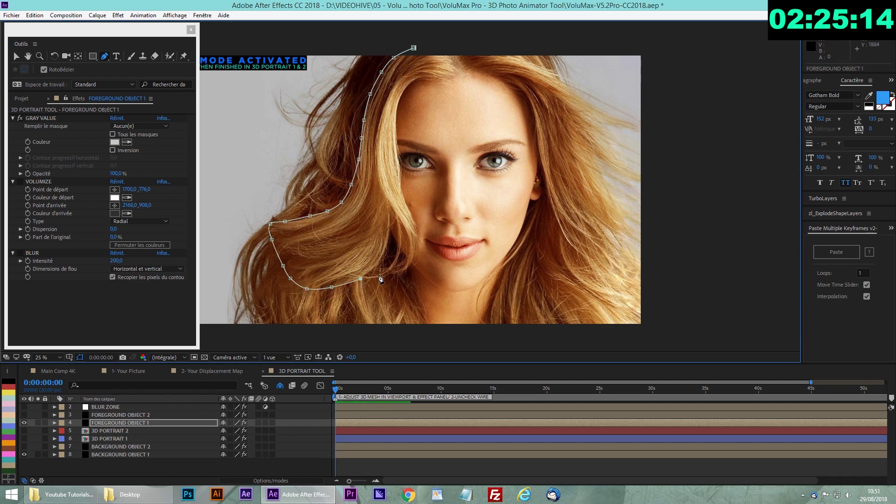
pyautogui.click(384, 253)
pyautogui.click(388, 234)
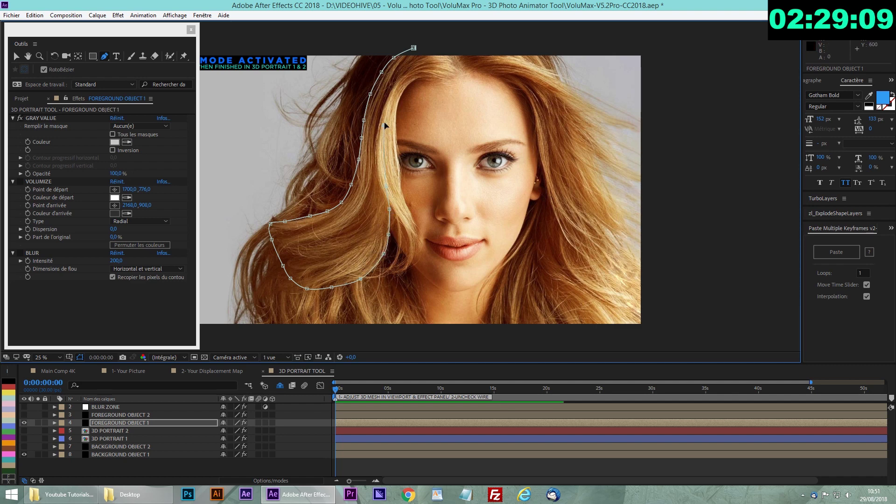
# - Continue the mask along the hairline, down the right side and across the top, closing it
pyautogui.click(396, 85)
pyautogui.click(435, 69)
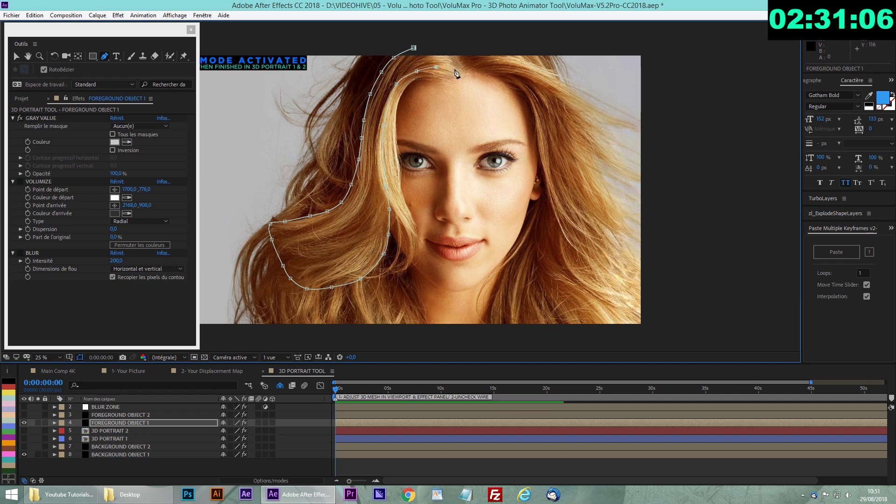
pyautogui.click(463, 72)
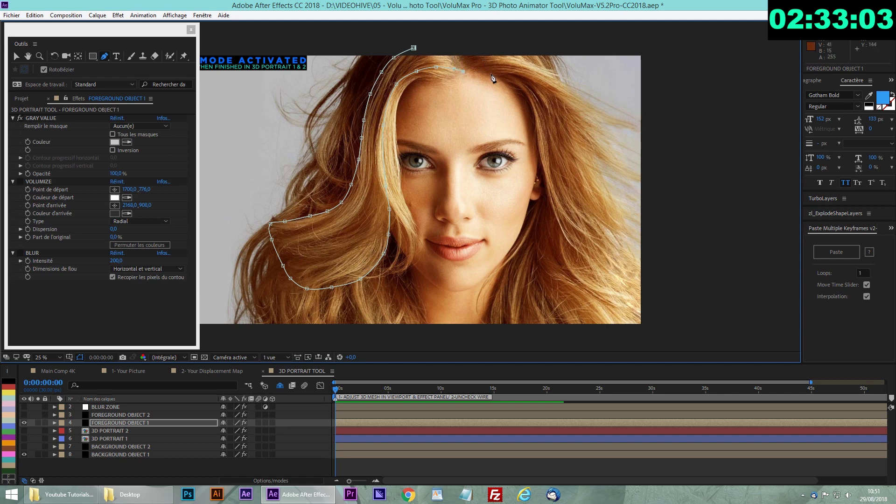
pyautogui.click(497, 75)
pyautogui.click(519, 89)
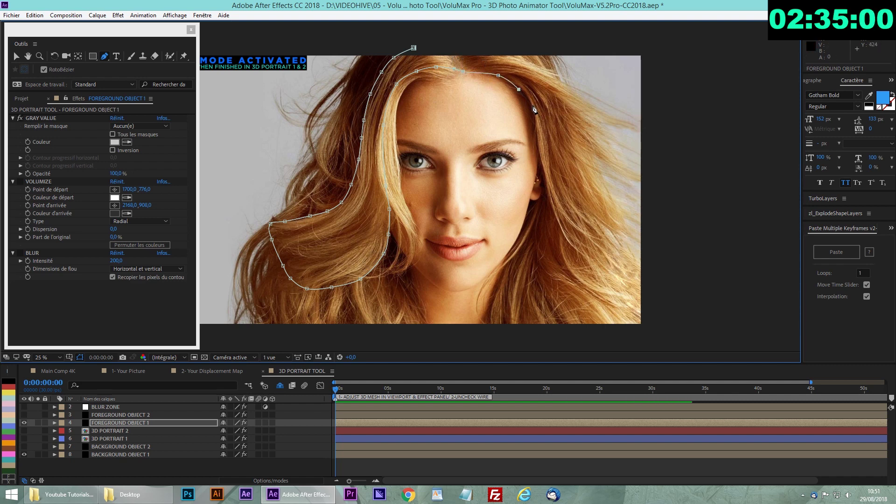
pyautogui.click(533, 107)
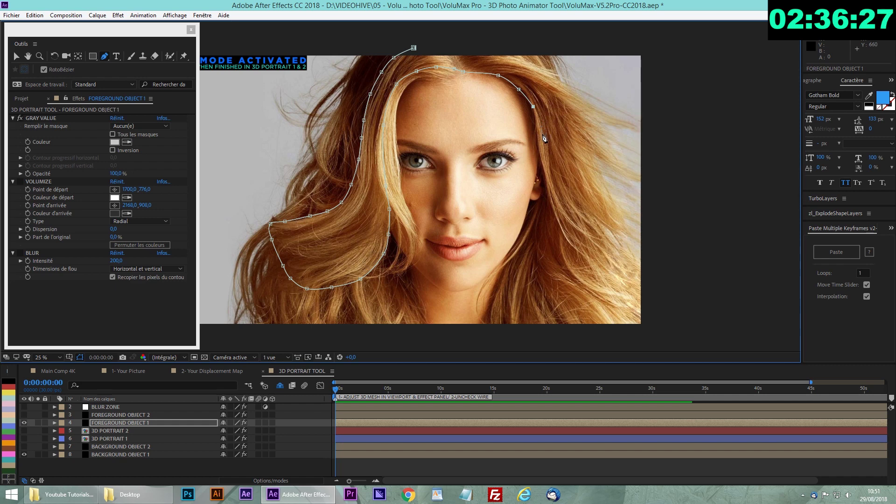
pyautogui.click(543, 138)
pyautogui.click(539, 218)
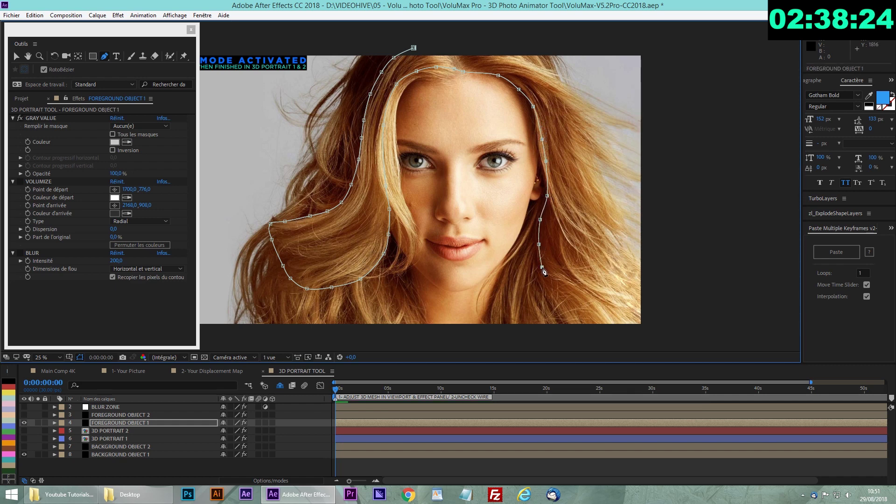
pyautogui.click(557, 286)
pyautogui.click(598, 300)
pyautogui.click(650, 318)
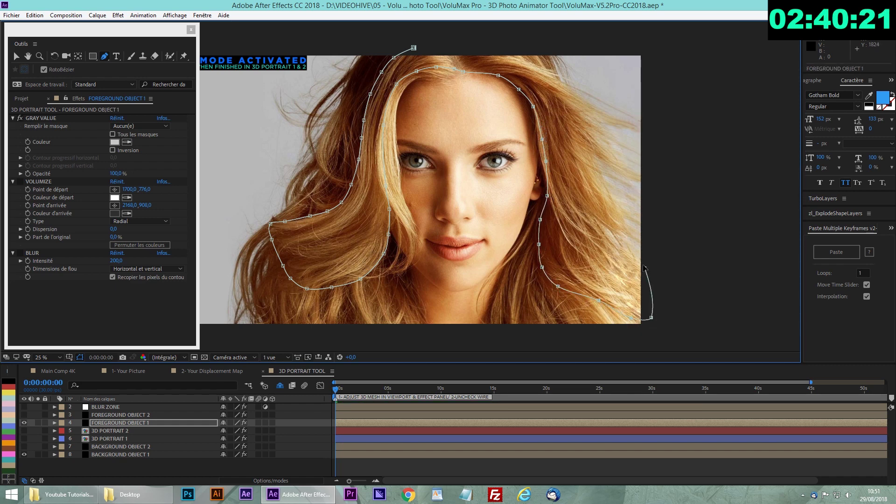
pyautogui.click(644, 268)
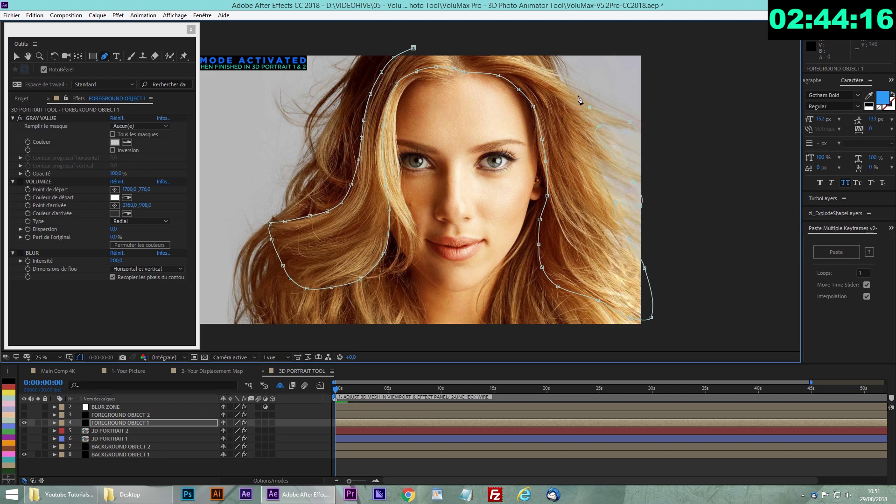
pyautogui.click(488, 52)
pyautogui.click(458, 50)
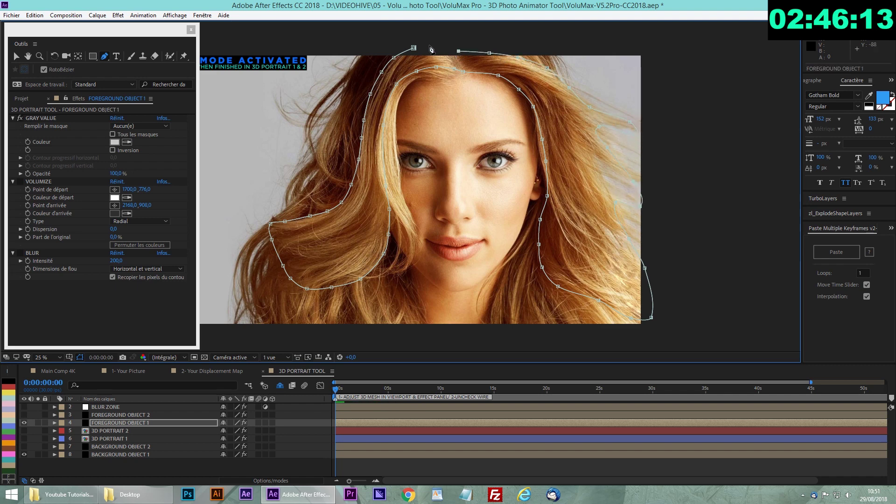
pyautogui.click(413, 48)
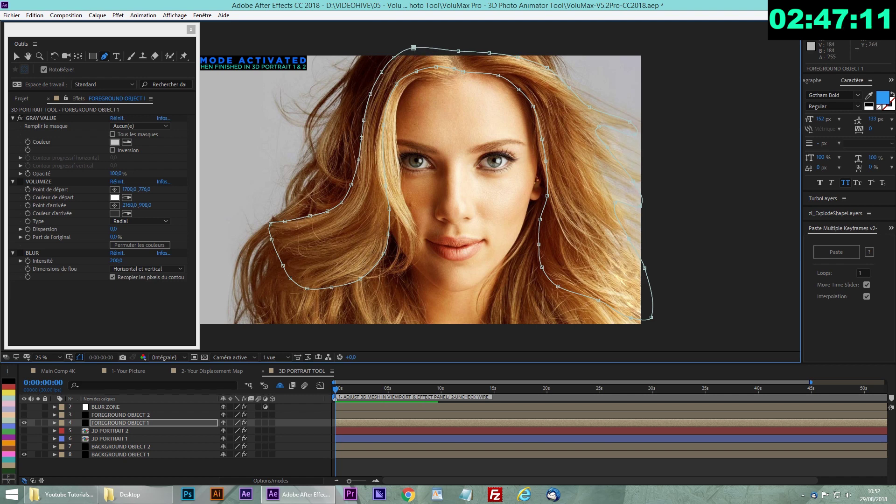
# - Show FOREGROUND OBJECT 2 and start a RotoBézier mask along the hairline
pyautogui.click(116, 415)
pyautogui.click(24, 414)
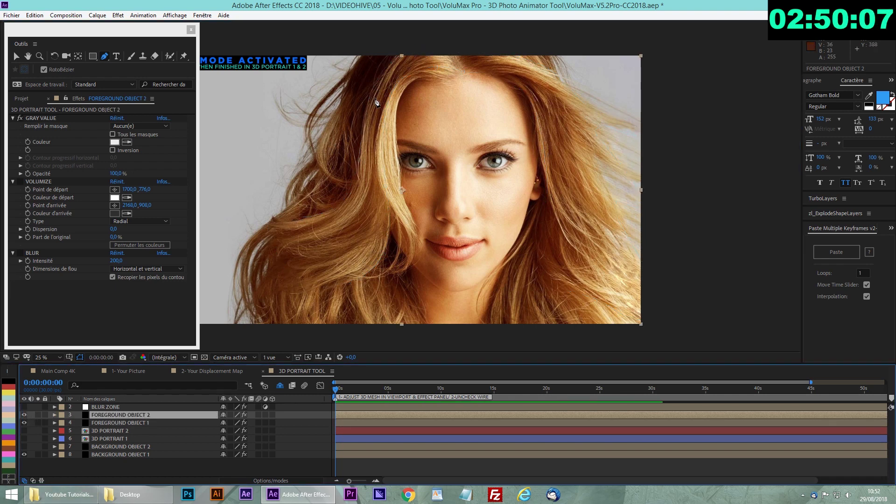
pyautogui.click(451, 79)
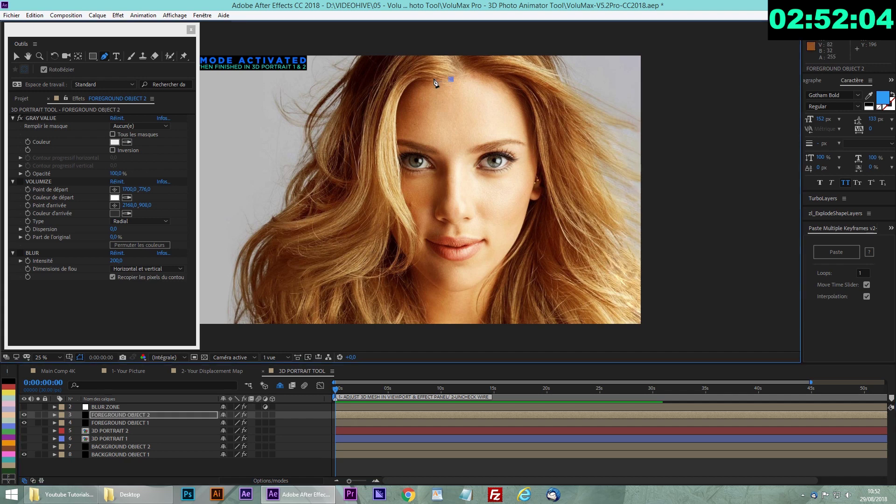
pyautogui.click(434, 78)
pyautogui.click(420, 80)
pyautogui.click(409, 84)
# - Trace the mask down the left front hair lock, around its tip and back up
pyautogui.click(397, 105)
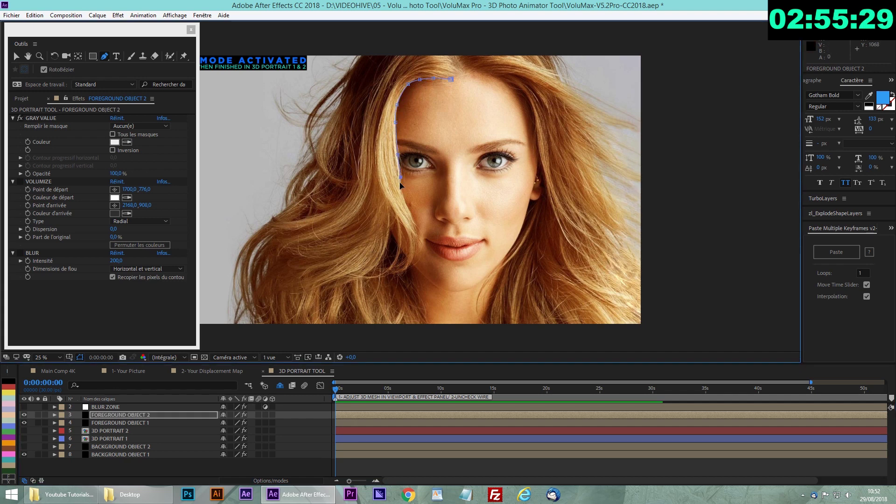
pyautogui.click(414, 221)
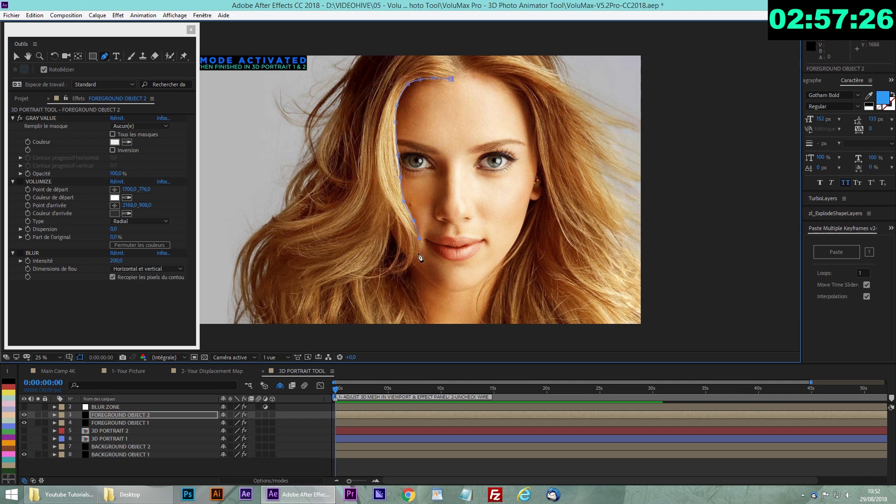
pyautogui.click(417, 254)
pyautogui.click(401, 273)
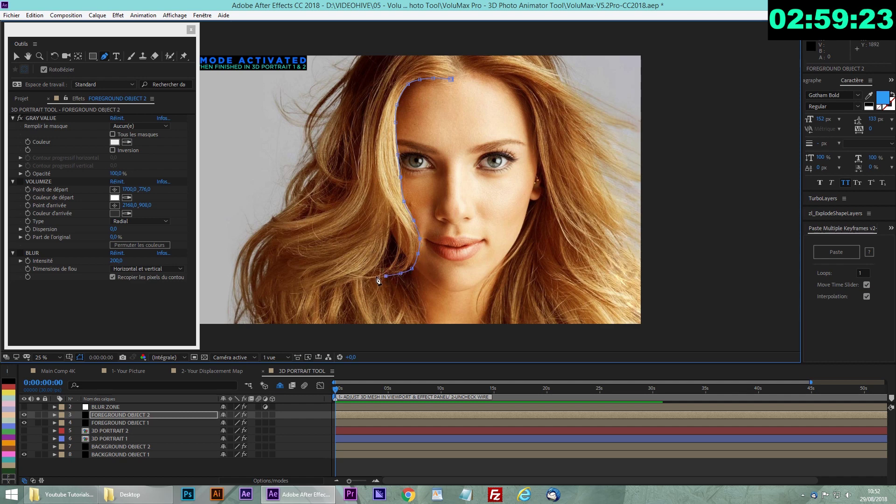
pyautogui.click(377, 276)
pyautogui.click(404, 265)
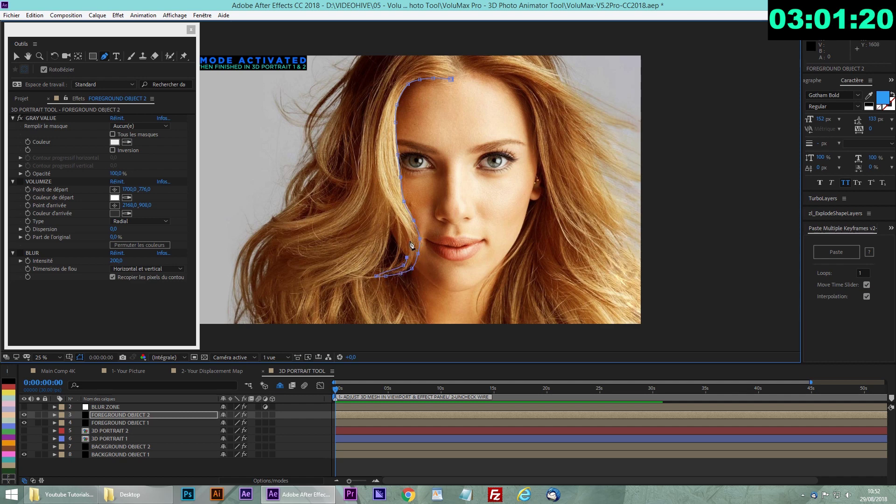
pyautogui.click(410, 239)
pyautogui.click(402, 243)
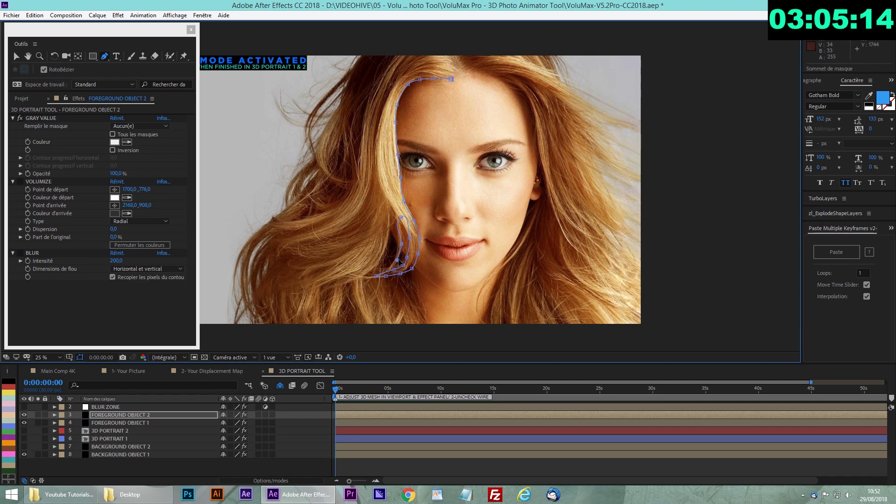
pyautogui.click(396, 241)
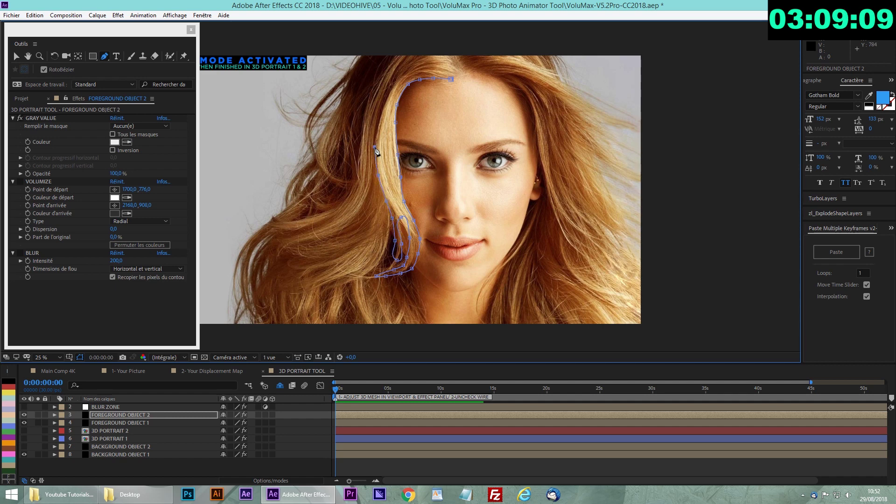
# - Extend the mask across the top of the hair and along the right strand
pyautogui.click(382, 110)
pyautogui.click(410, 66)
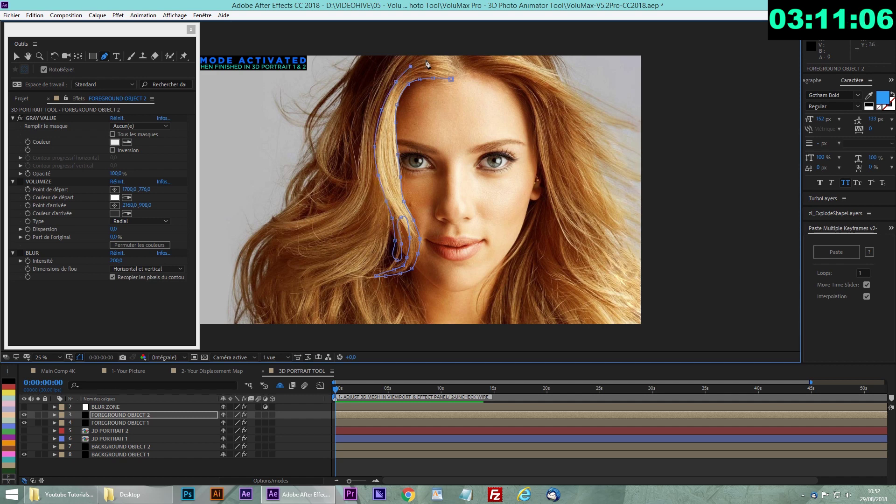
pyautogui.click(441, 56)
pyautogui.click(472, 56)
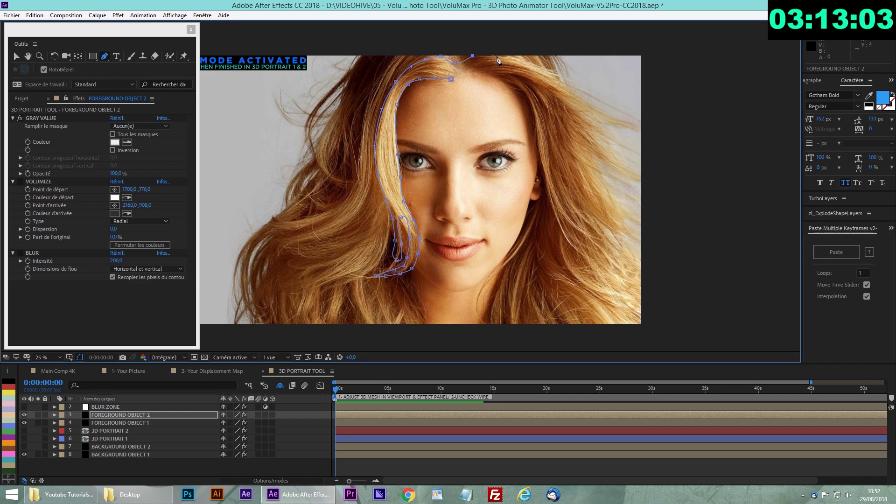
pyautogui.click(519, 60)
pyautogui.click(575, 91)
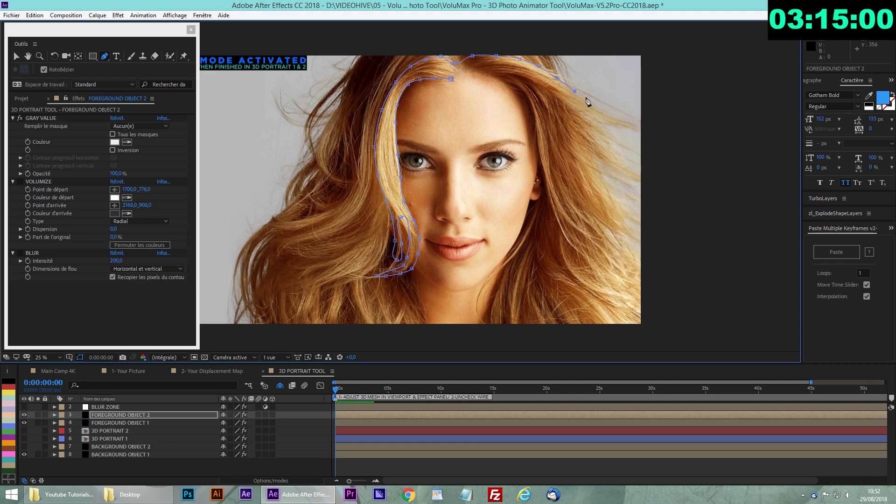
pyautogui.click(577, 110)
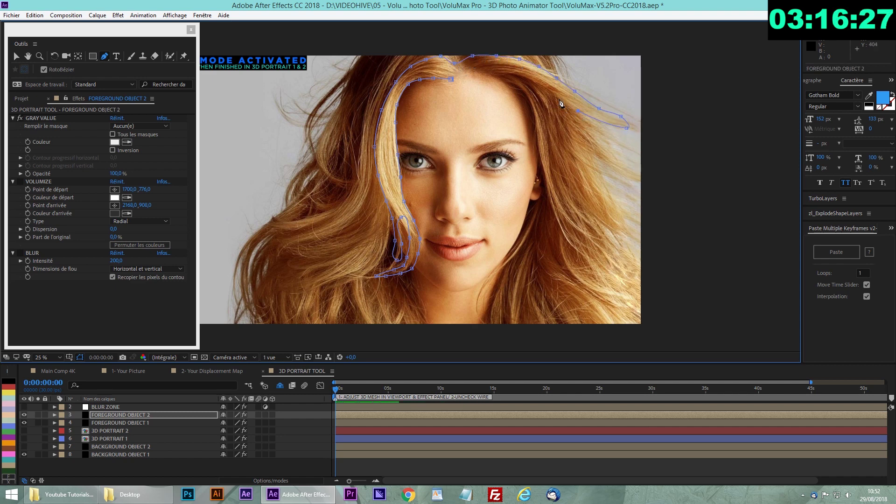
pyautogui.click(549, 92)
pyautogui.click(521, 80)
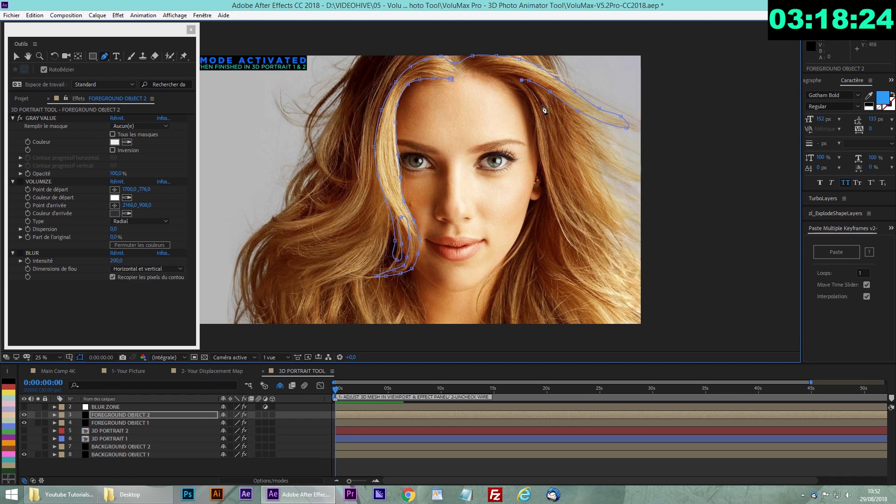
# - Trace the right-side hair, close the mask, and nudge a lower vertex into place
pyautogui.click(541, 107)
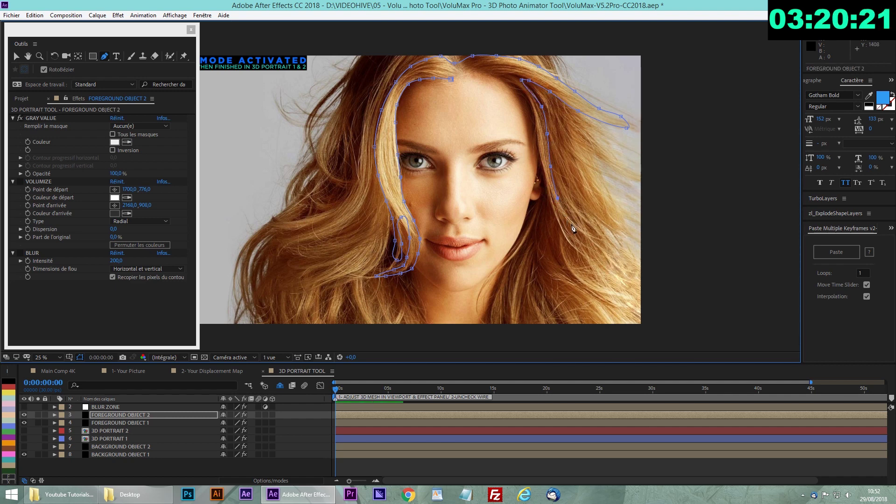
pyautogui.click(574, 227)
pyautogui.click(540, 178)
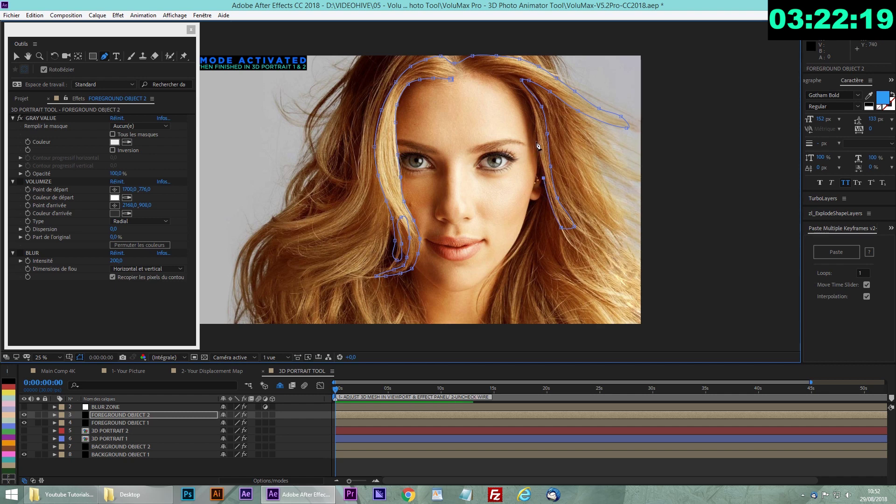
pyautogui.click(536, 138)
pyautogui.click(527, 100)
pyautogui.click(507, 80)
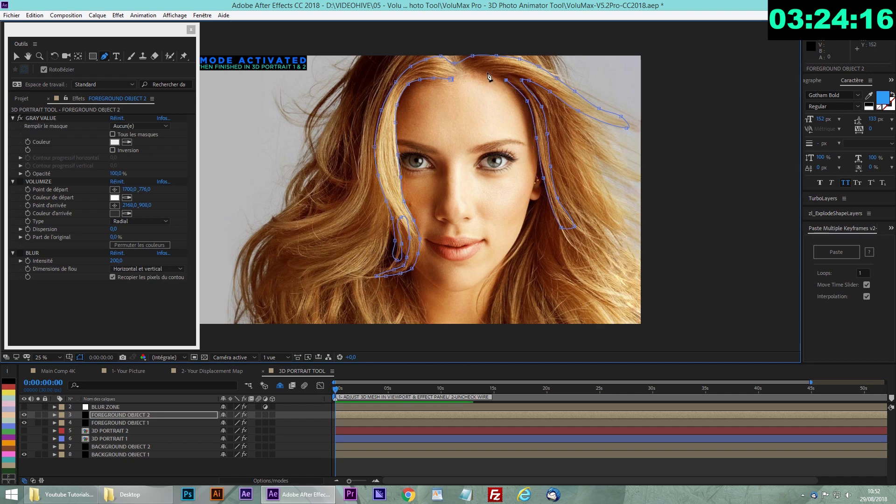
pyautogui.click(483, 71)
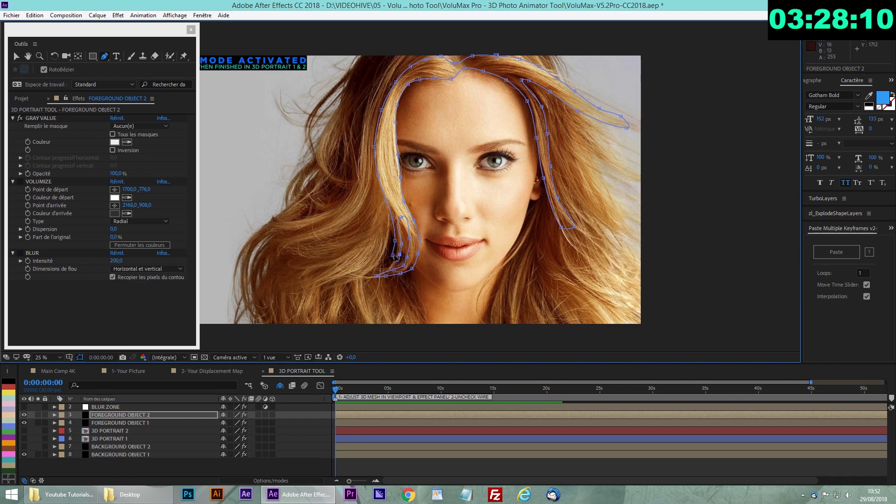
pyautogui.click(397, 255)
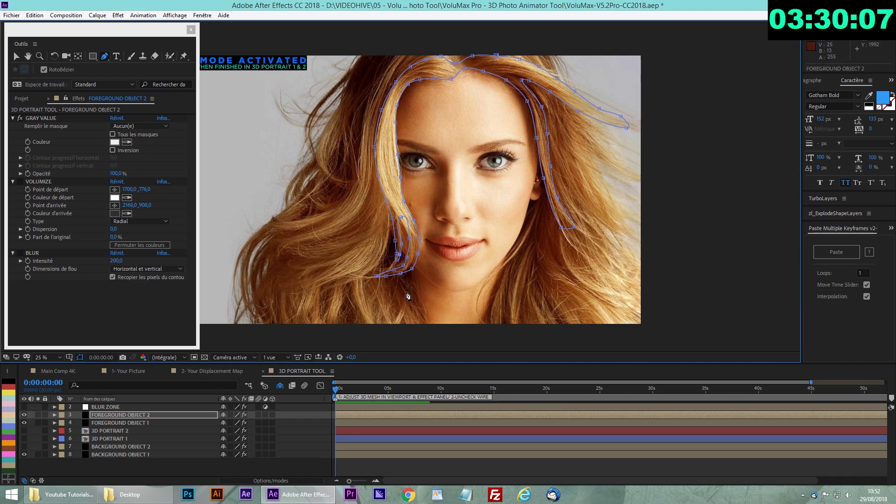
pyautogui.moveTo(412, 269); pyautogui.dragTo(409, 267)
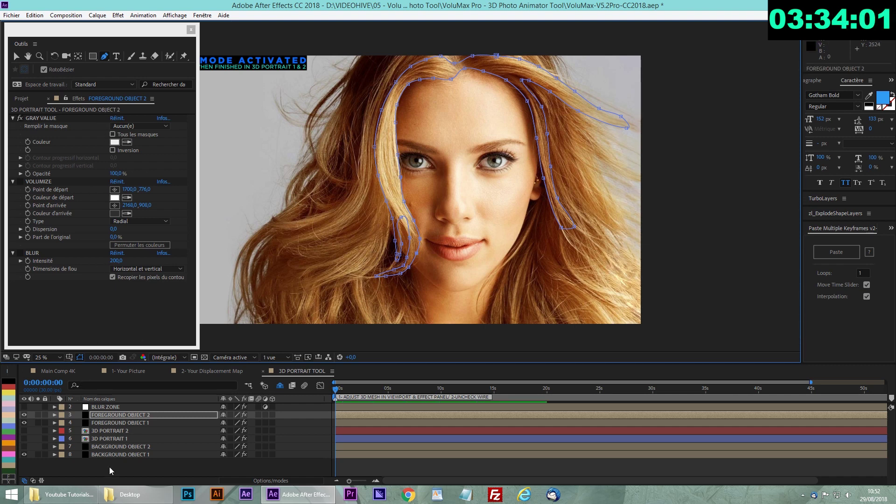
# - Turn off the face mesh wireframe and sample FOREGROUND OBJECT 2's grey value from the nose
pyautogui.click(112, 438)
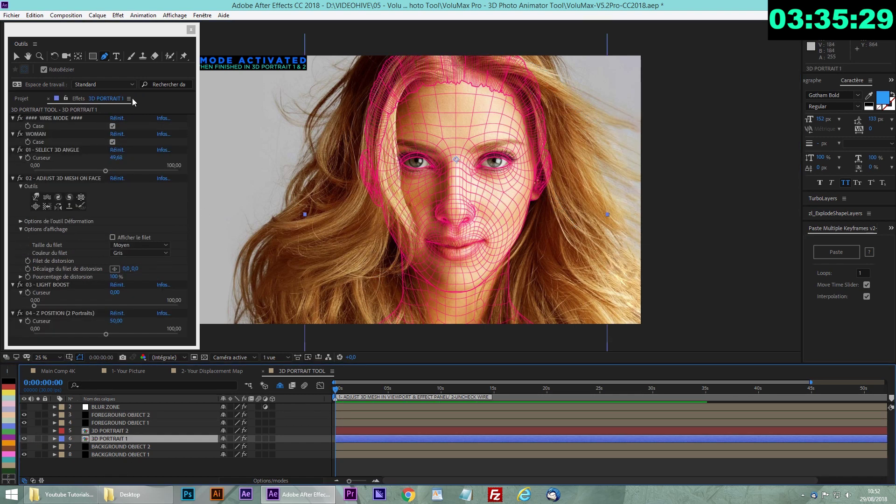
pyautogui.click(112, 127)
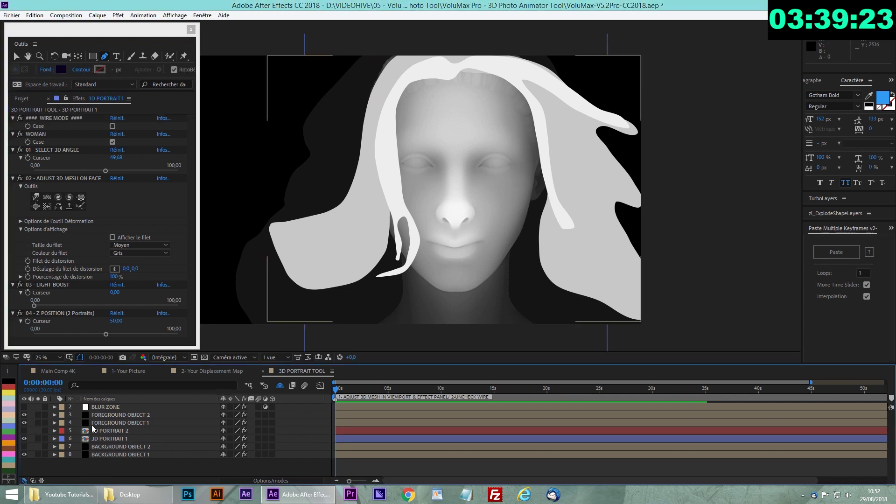
pyautogui.click(106, 415)
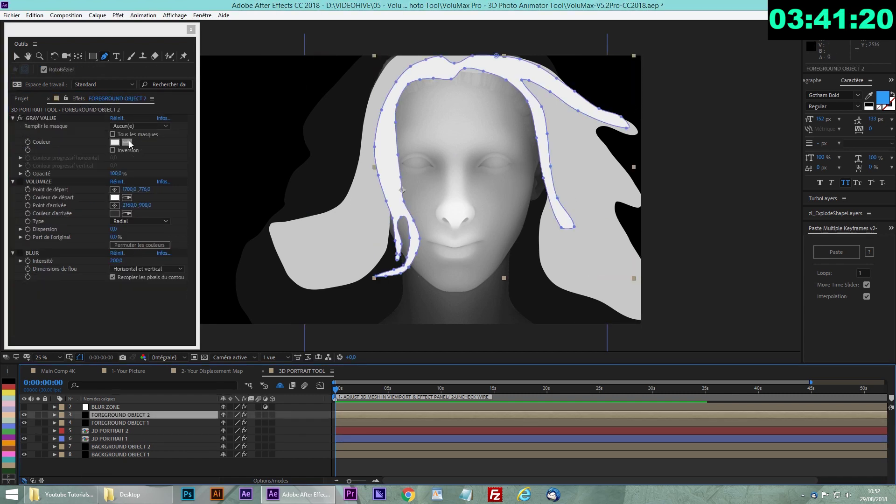
pyautogui.click(127, 142)
pyautogui.click(452, 212)
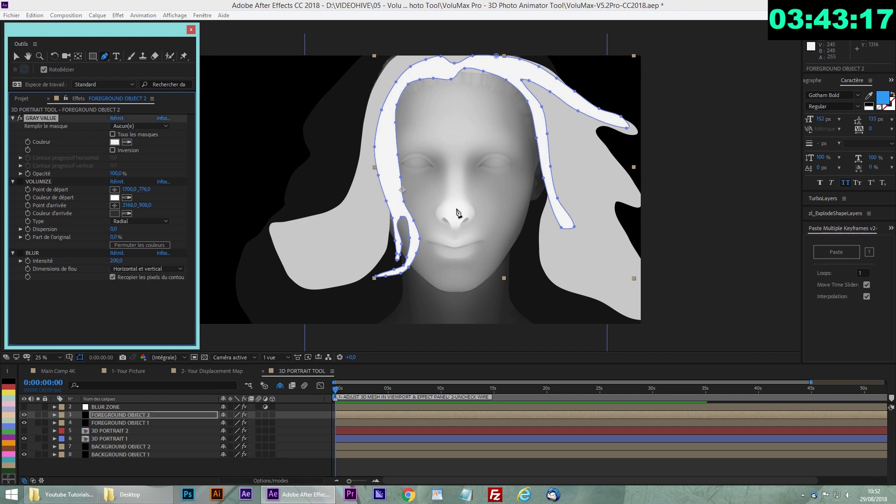
# - Sample a darker hair grey as FOREGROUND OBJECT 1's gray value
pyautogui.click(106, 423)
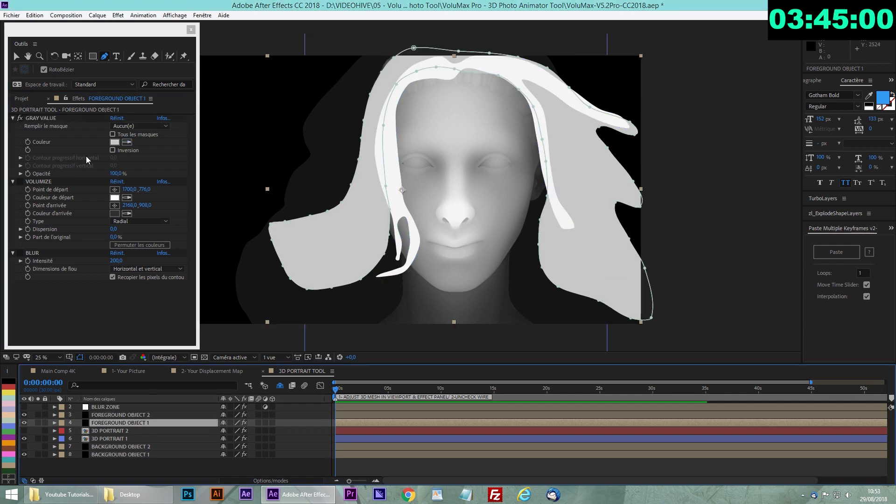
pyautogui.click(129, 142)
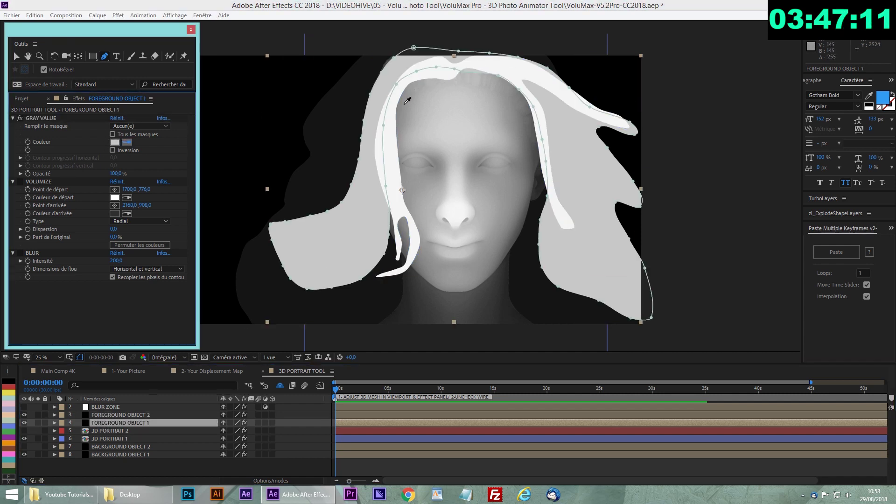
pyautogui.click(407, 100)
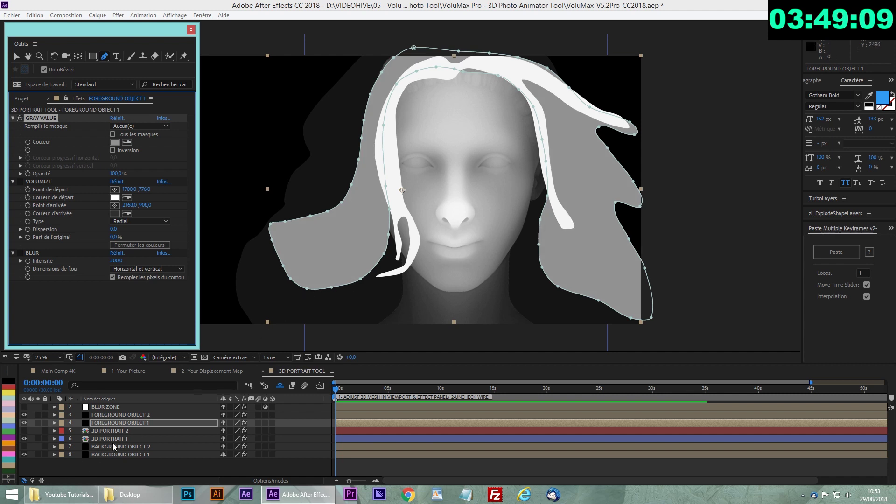
# - Sample a grey from the image for BACKGROUND OBJECT 1 and reselect that layer
pyautogui.click(114, 454)
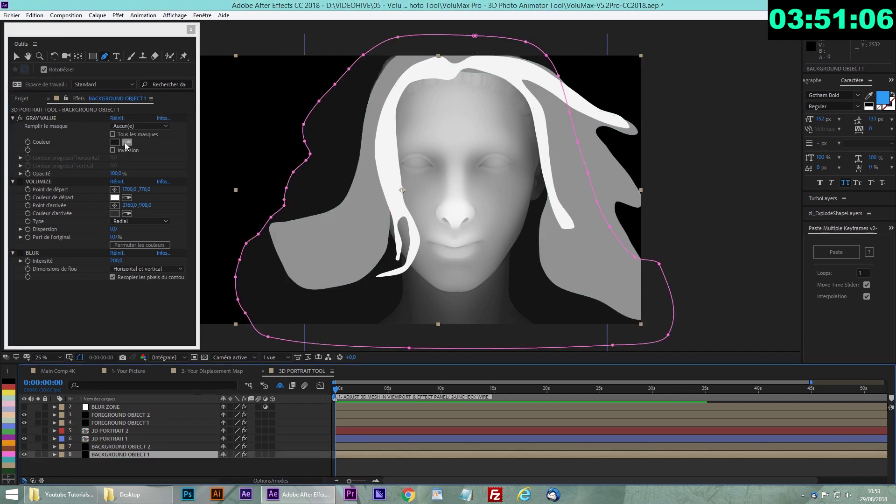
pyautogui.click(126, 143)
pyautogui.click(396, 309)
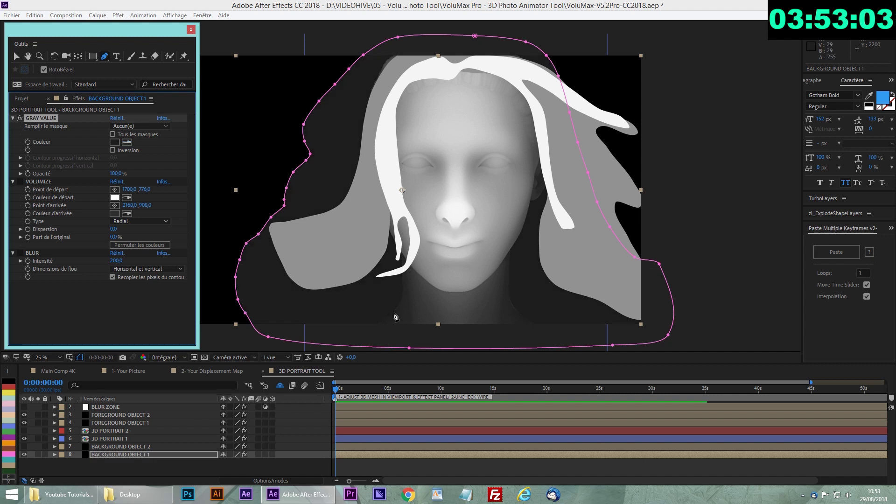
pyautogui.click(216, 472)
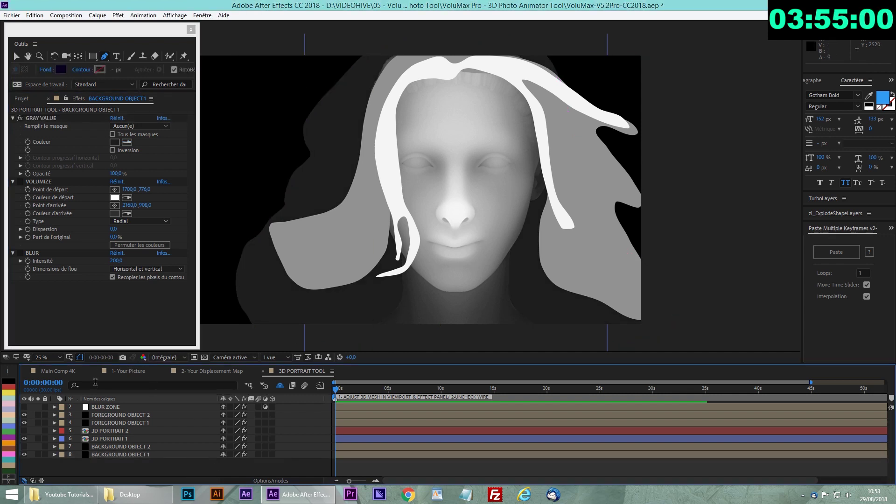
pyautogui.click(85, 455)
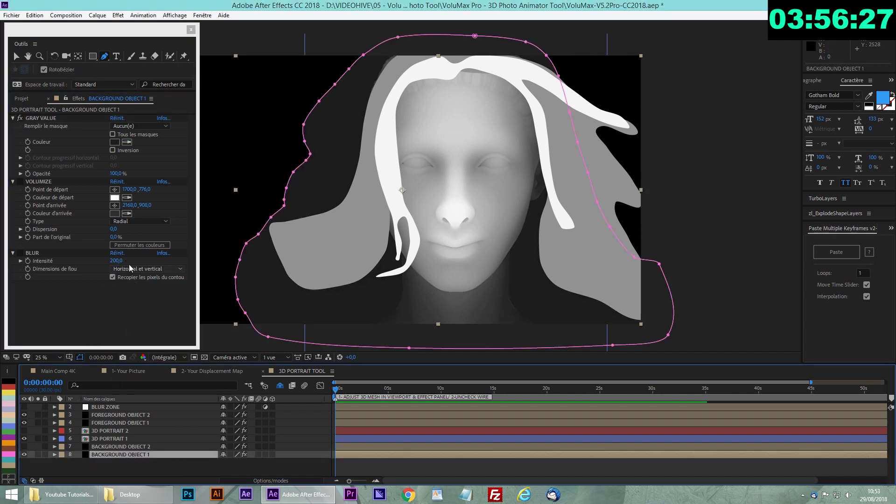
# - Lower BLUR Intensité from 200 on BACKGROUND OBJECT 1 and both FOREGROUND OBJECTS, then view Main Comp 4K
pyautogui.moveTo(115, 261); pyautogui.dragTo(26, 261)
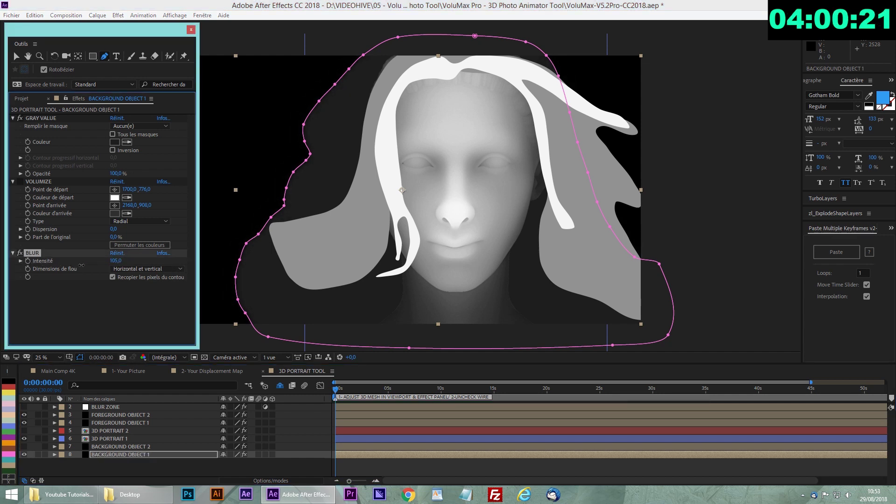
pyautogui.click(117, 423)
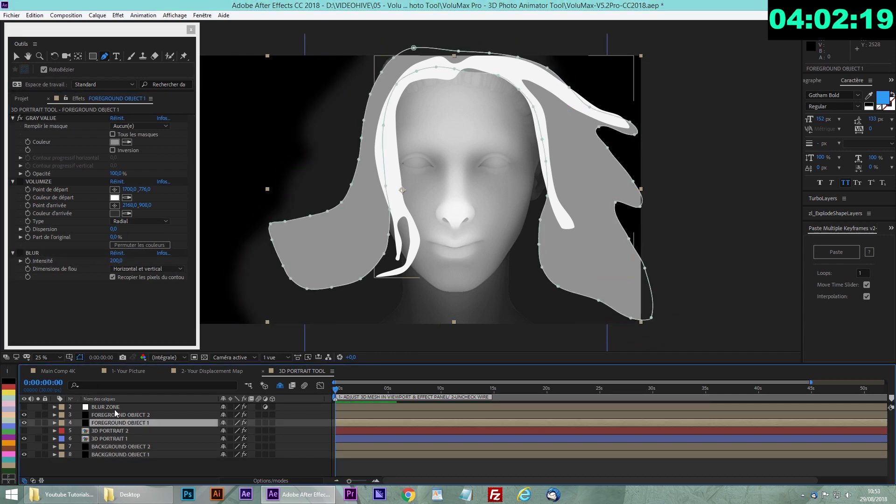
pyautogui.moveTo(116, 260); pyautogui.dragTo(69, 266)
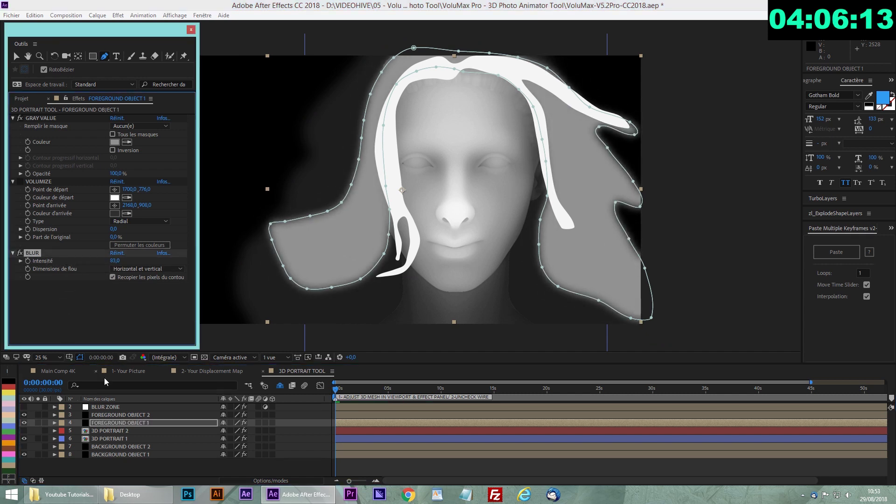
pyautogui.click(117, 414)
pyautogui.moveTo(115, 260); pyautogui.dragTo(62, 263)
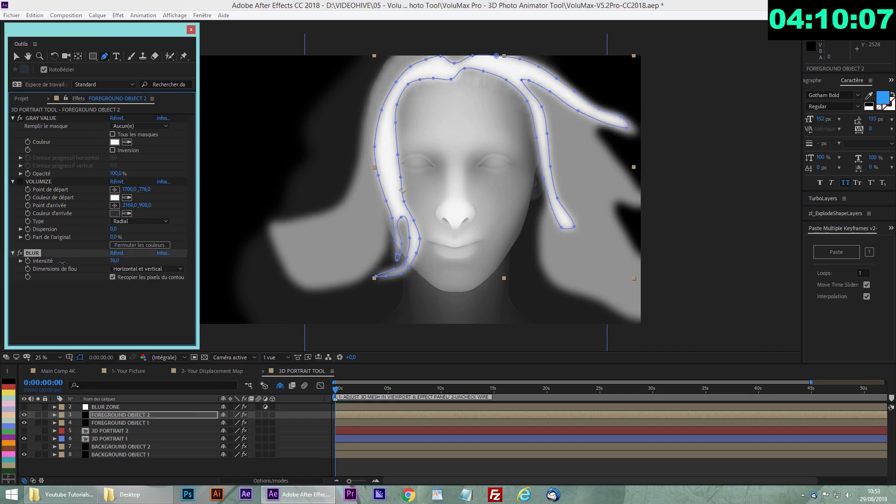
pyautogui.click(65, 372)
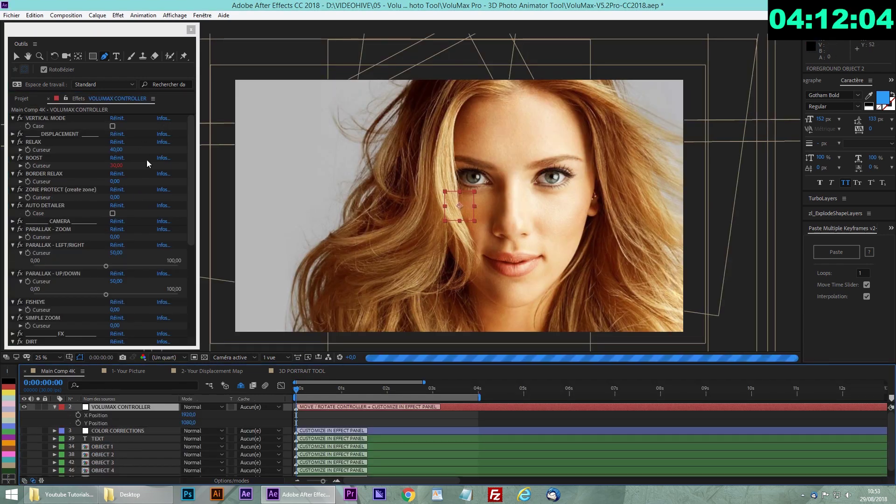
# - Set the VOLUMAX CONTROLLER's RELAX and BOOST amounts to 15
pyautogui.click(184, 151)
pyautogui.click(33, 142)
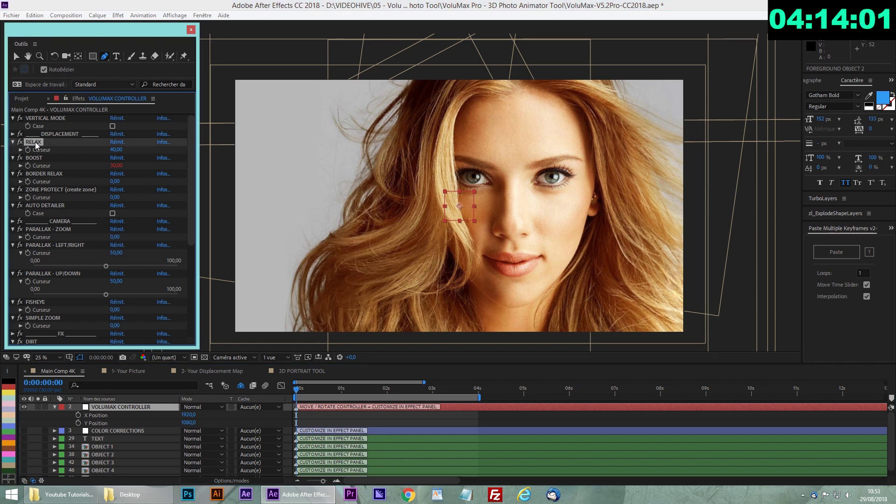
pyautogui.click(116, 149)
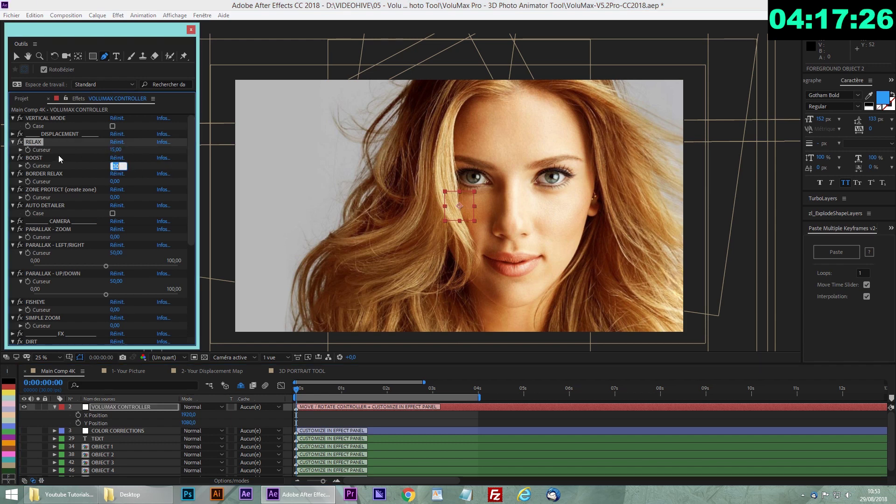
pyautogui.write('15')
pyautogui.press('Return')
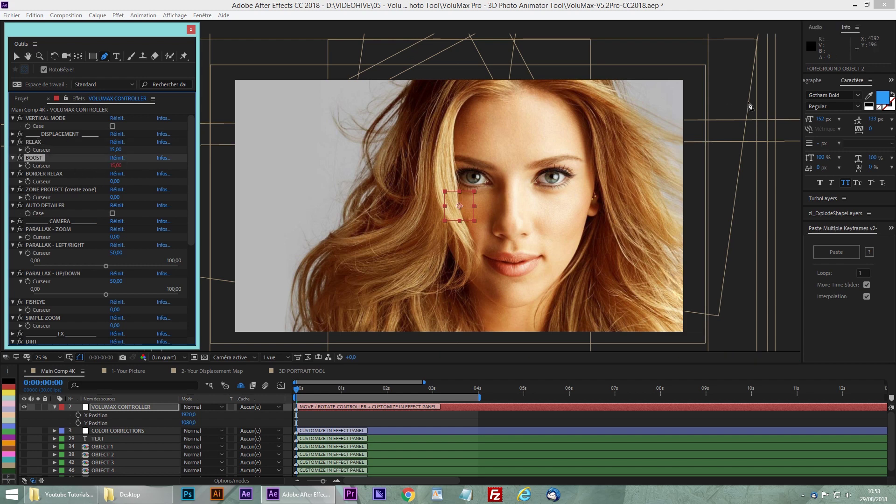
# - Move the VoluMax controller to the left edge of the photo
pyautogui.press('v')
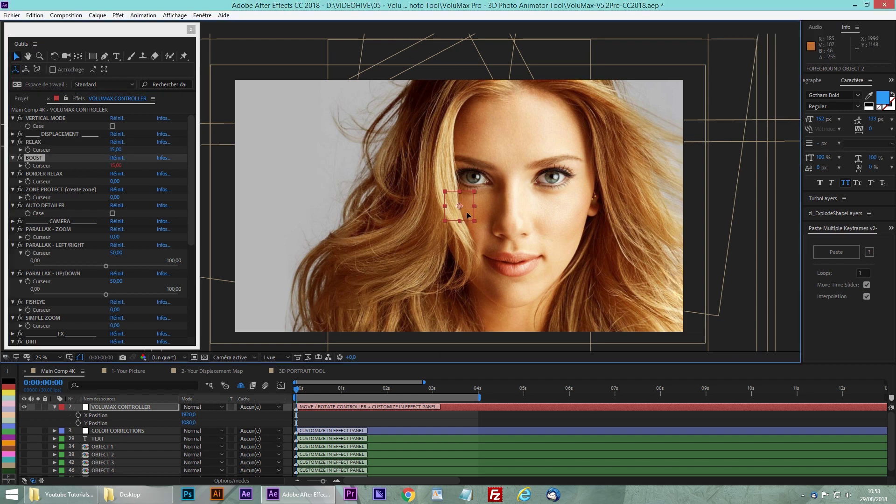
pyautogui.moveTo(460, 219); pyautogui.dragTo(588, 226)
pyautogui.moveTo(655, 219); pyautogui.dragTo(241, 220)
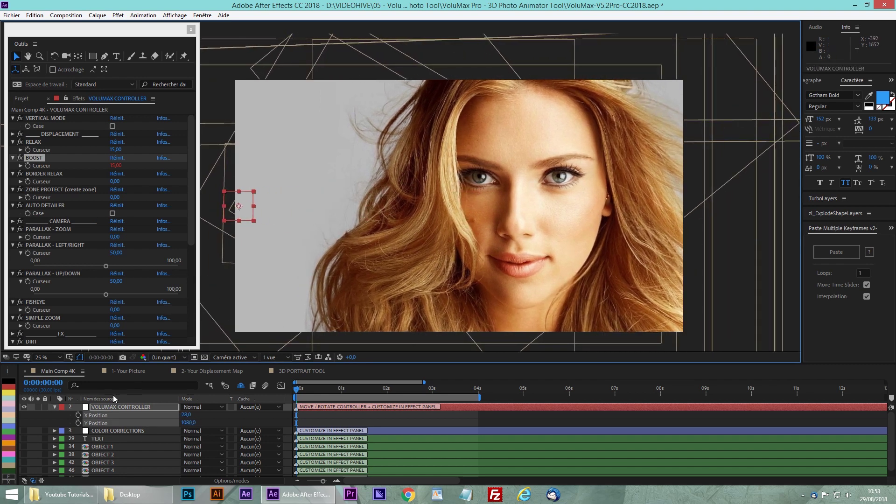
# - Keyframe the controller's X/Y Position from the photo's left edge at 0 s to the right at 4 s
pyautogui.click(78, 415)
pyautogui.click(78, 423)
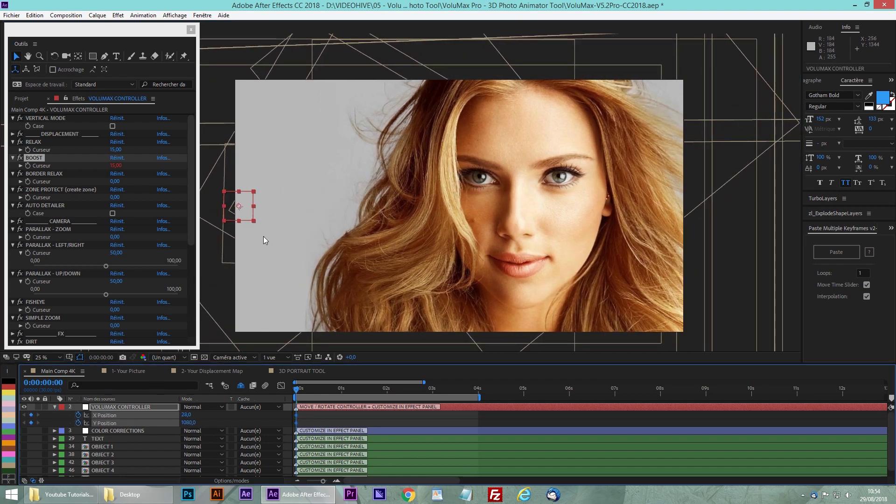
pyautogui.click(475, 391)
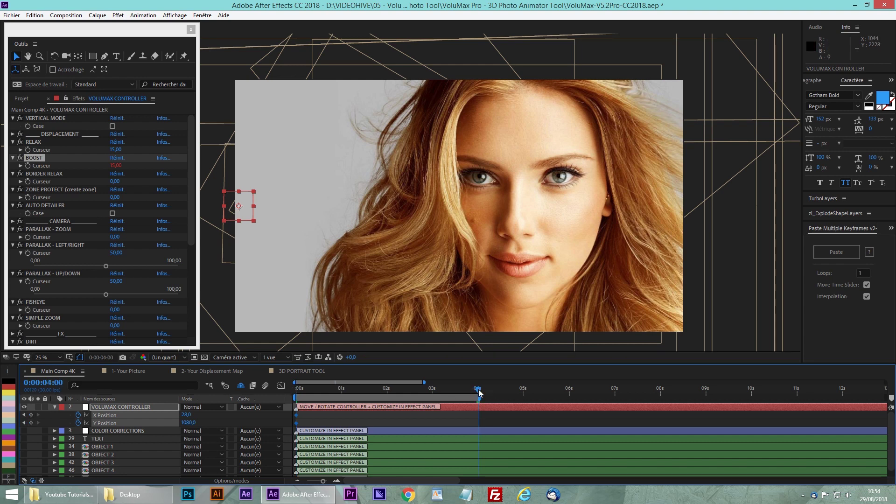
pyautogui.moveTo(246, 217); pyautogui.dragTo(679, 210)
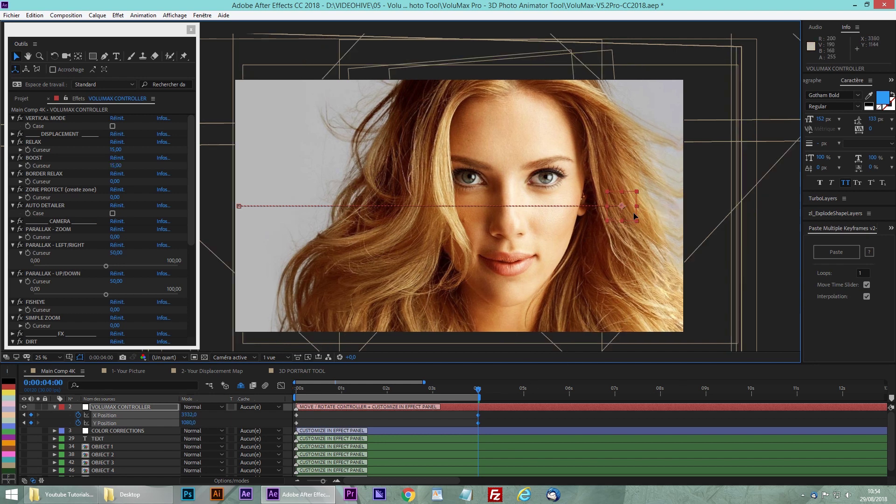
pyautogui.press('Home')
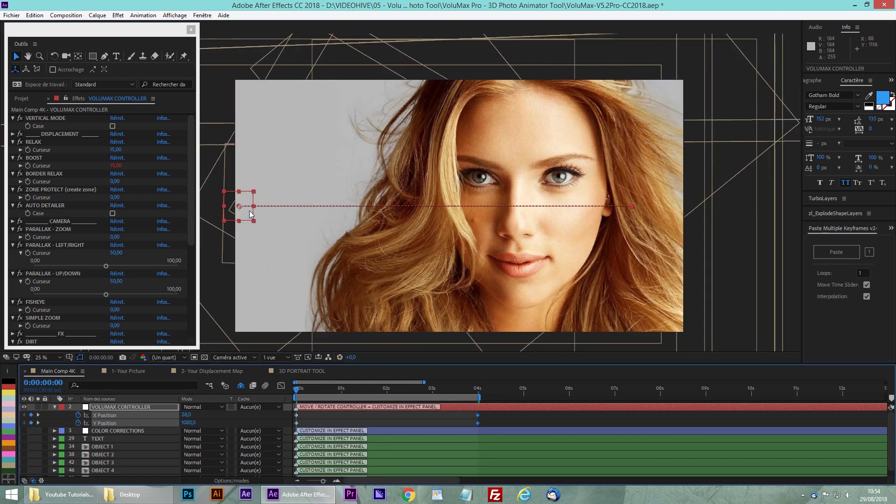
pyautogui.moveTo(246, 216); pyautogui.dragTo(278, 216)
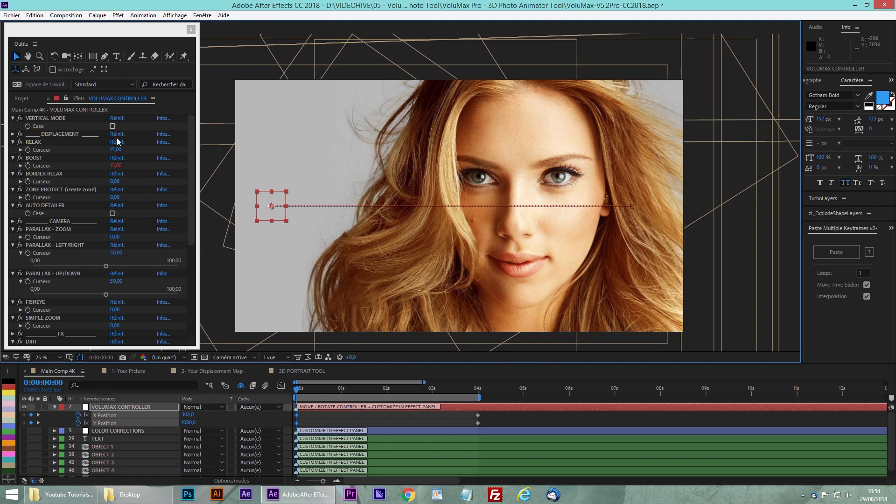
pyautogui.moveTo(299, 389); pyautogui.dragTo(263, 385)
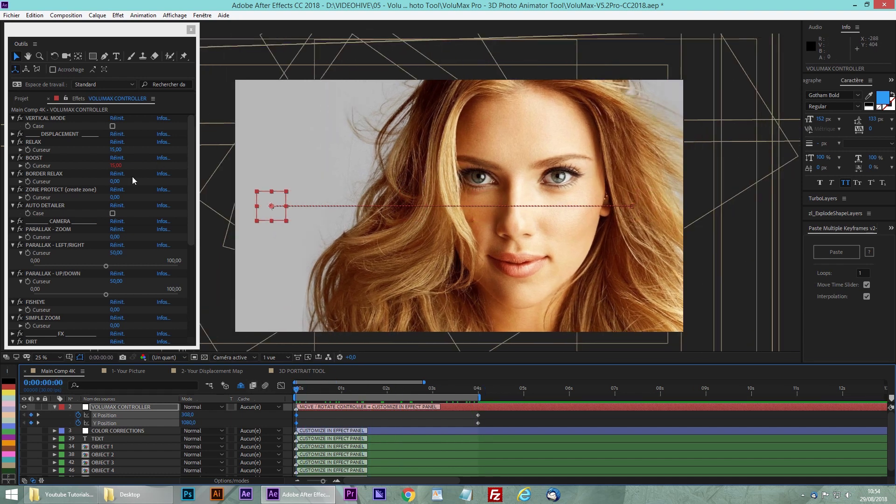
# - Set RELAX to 20 and PARALLAX - LEFT/RIGHT to 49 at 0 s
pyautogui.click(116, 150)
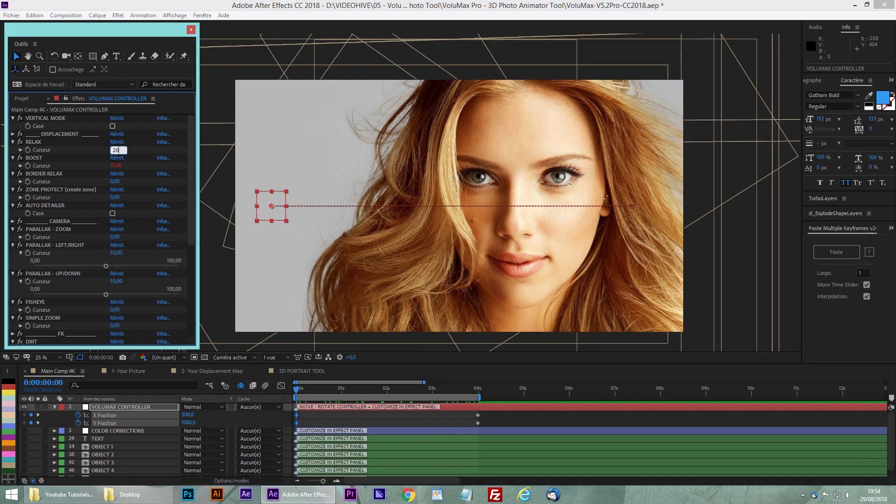
pyautogui.press('Return')
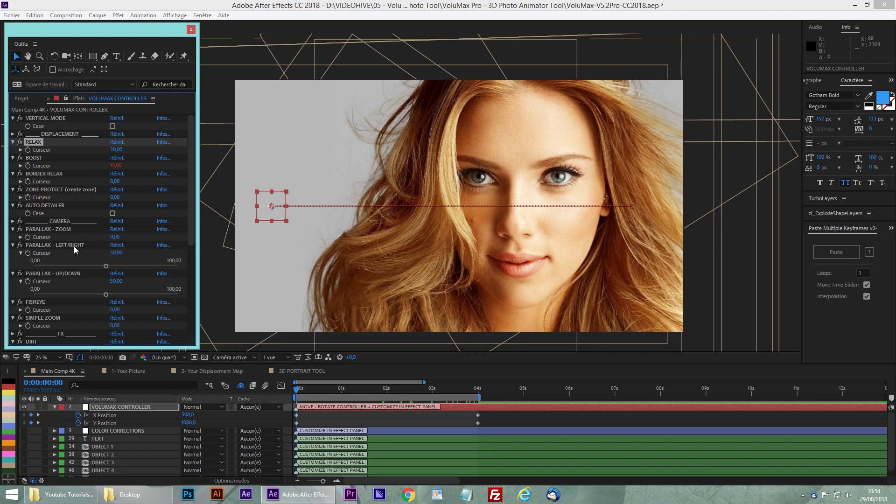
pyautogui.click(55, 246)
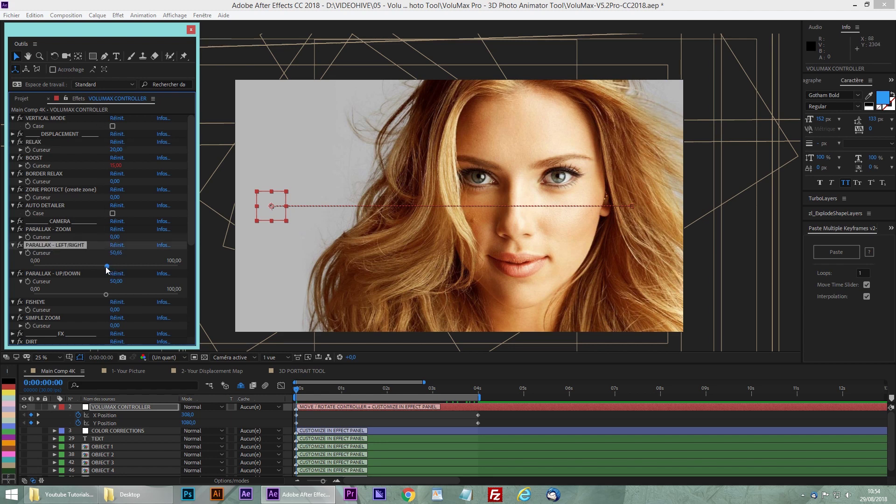
pyautogui.moveTo(106, 270)
pyautogui.mouseDown()
pyautogui.moveTo(116, 270)
pyautogui.moveTo(95, 270)
pyautogui.mouseUp()
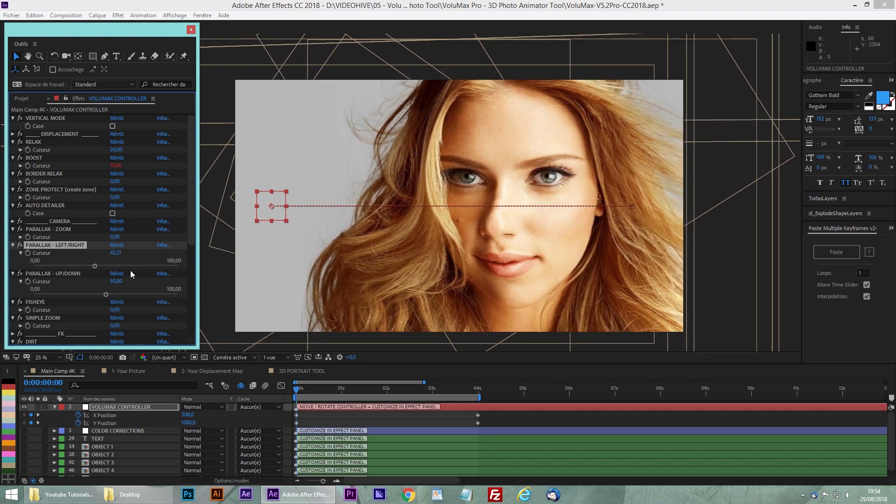
pyautogui.hotkey('ctrl', 'z')
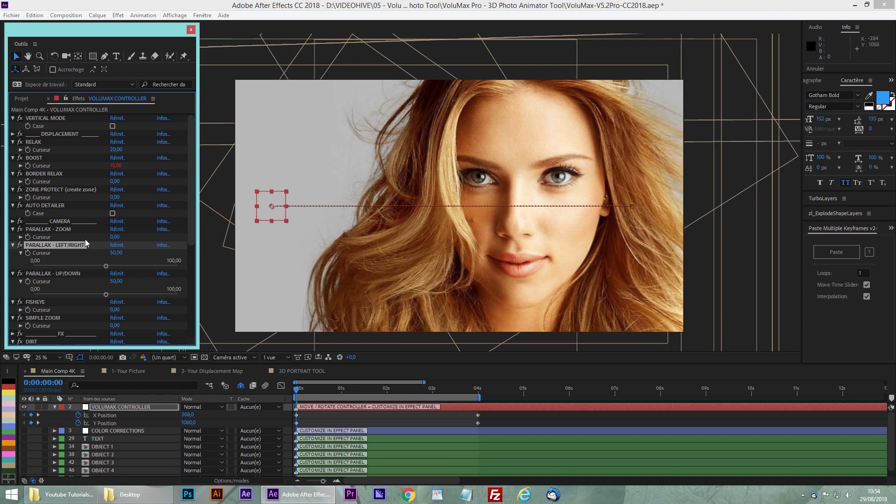
pyautogui.moveTo(108, 269); pyautogui.dragTo(105, 269)
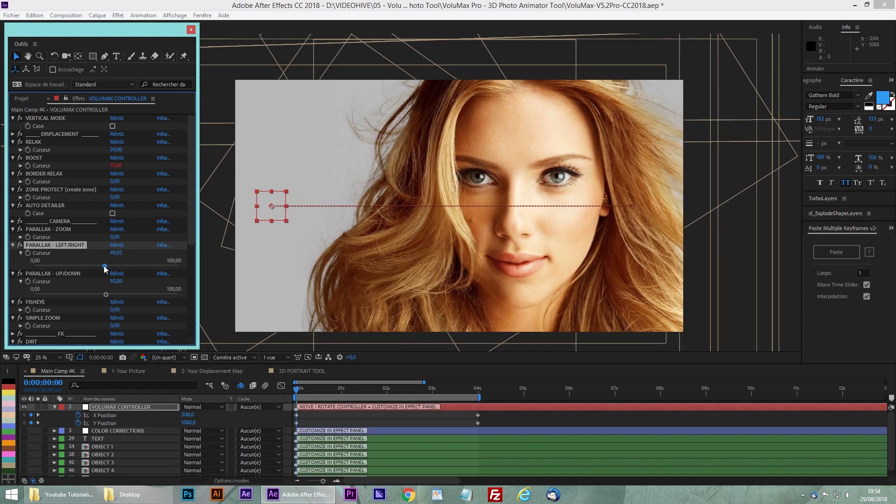
pyautogui.write('49')
pyautogui.press('Return')
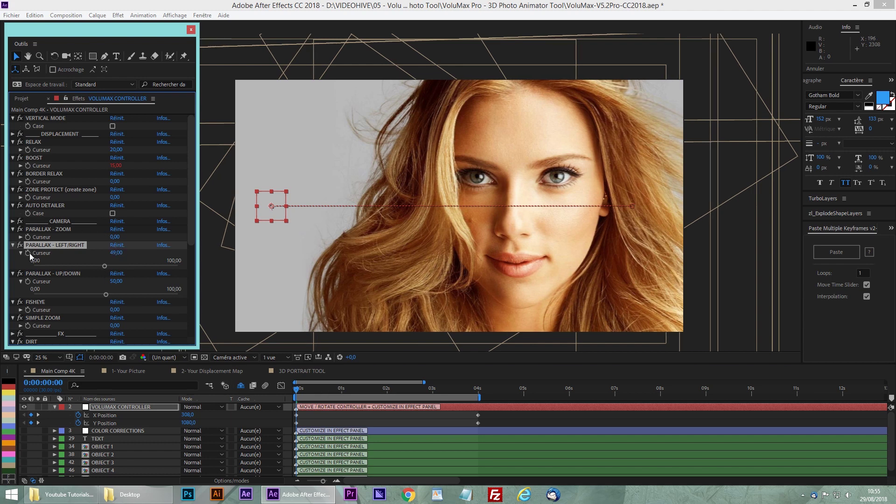
# - Adjust the left/right parallax at 4 s to 51,52, then return to 0 s
pyautogui.click(475, 395)
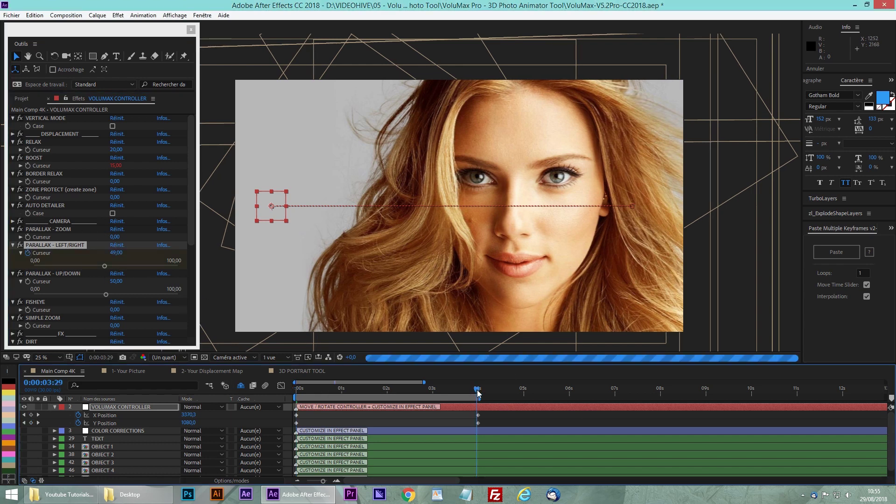
pyautogui.moveTo(107, 265); pyautogui.dragTo(110, 268)
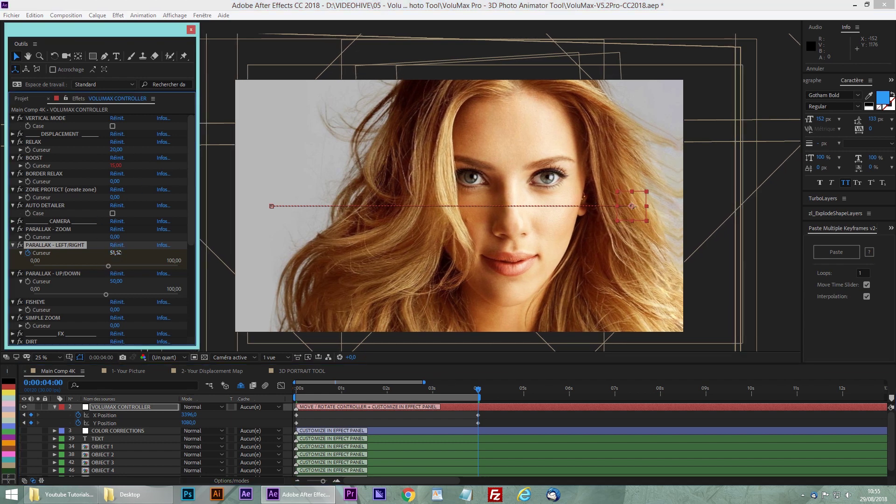
pyautogui.press('Return')
pyautogui.press('Home')
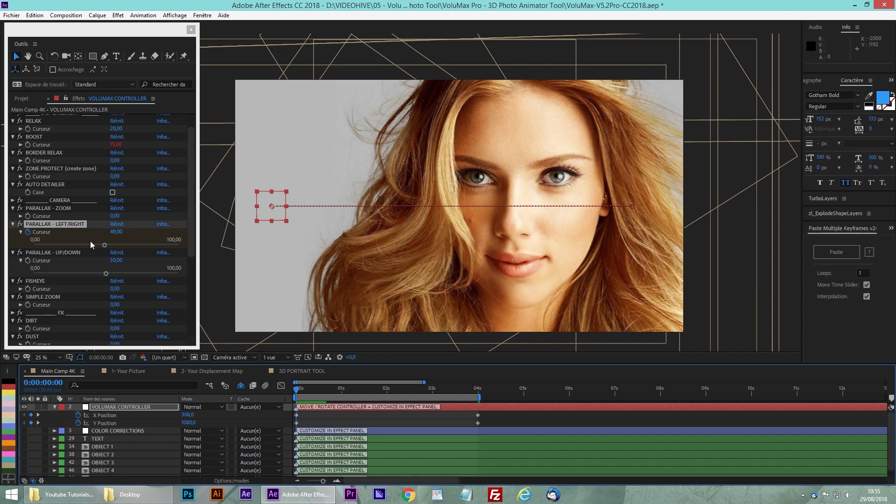
# - Set the VOLUMAX CONTROLLER's DIRT and DUST amounts to 70
pyautogui.scroll(-3, 87, 244)
pyautogui.scroll(-2, 87, 244)
pyautogui.click(75, 247)
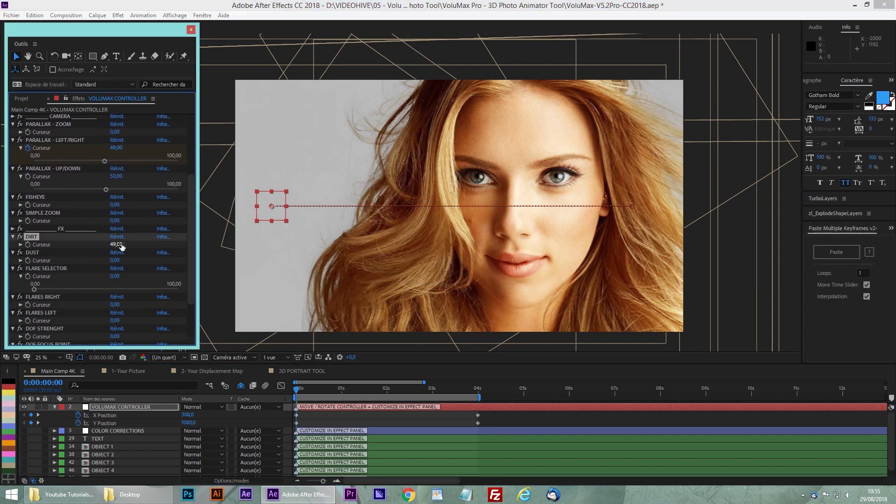
pyautogui.moveTo(118, 244); pyautogui.dragTo(292, 239)
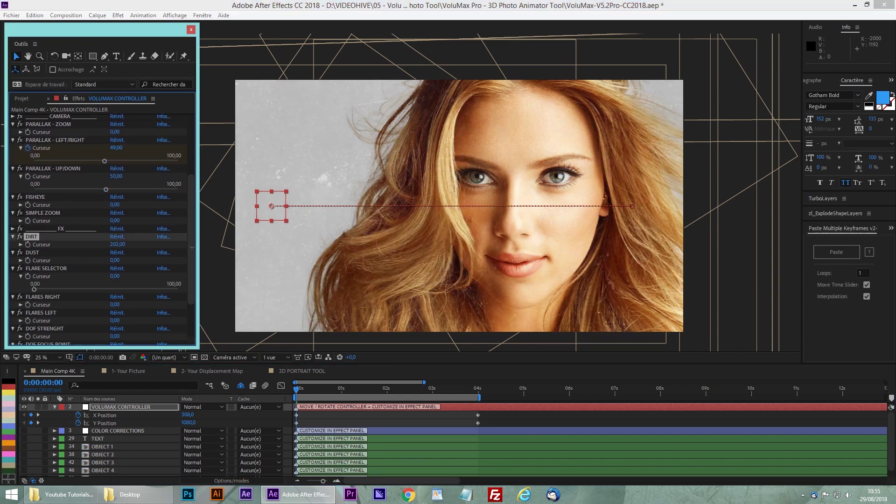
pyautogui.moveTo(114, 260); pyautogui.dragTo(344, 255)
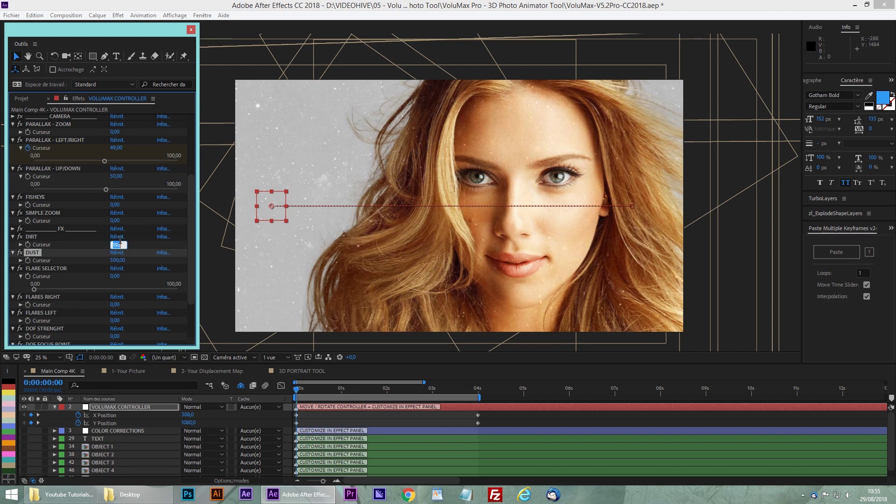
pyautogui.press('Tab')
pyautogui.write('70')
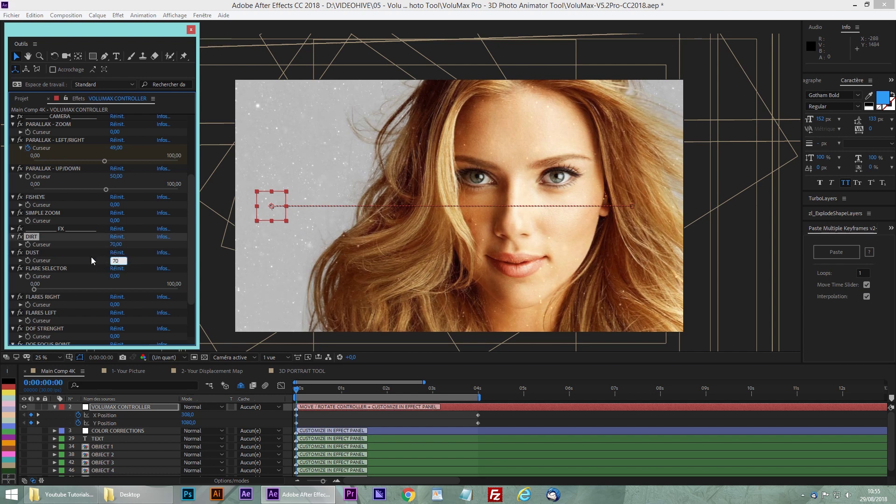
pyautogui.press('Return')
# - Set FLARES RIGHT to 43 and FLARE SELECTOR to about 56,82
pyautogui.scroll(-1, 55, 295)
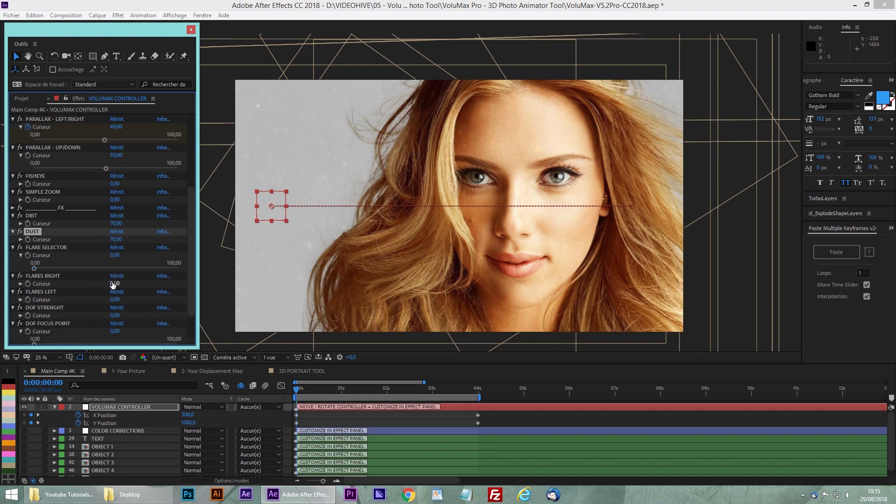
pyautogui.moveTo(113, 284); pyautogui.dragTo(132, 284)
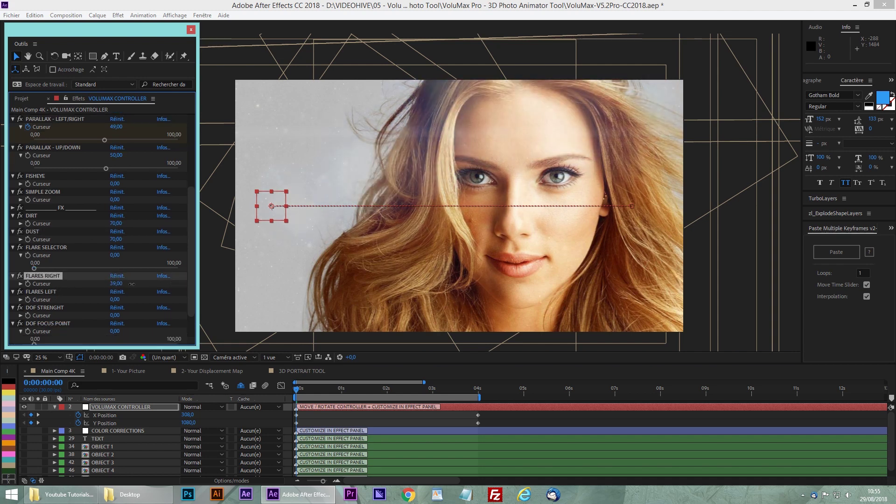
pyautogui.moveTo(35, 269); pyautogui.dragTo(117, 272)
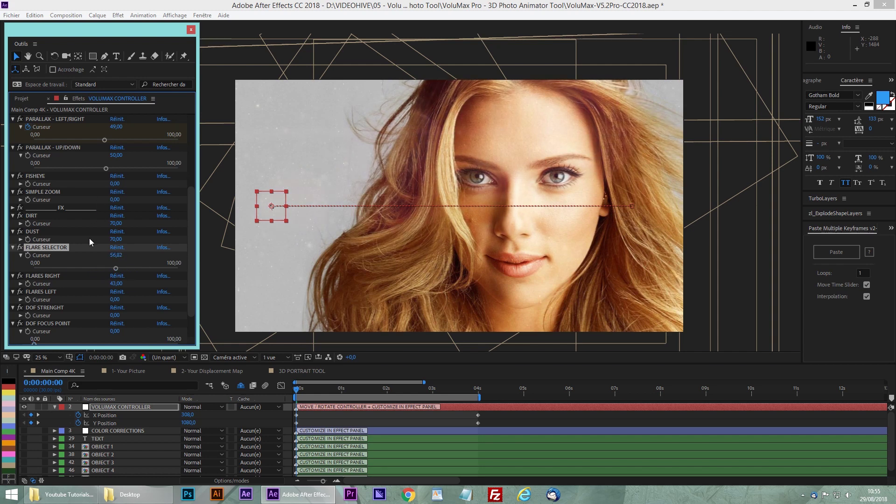
pyautogui.scroll(-1, 97, 298)
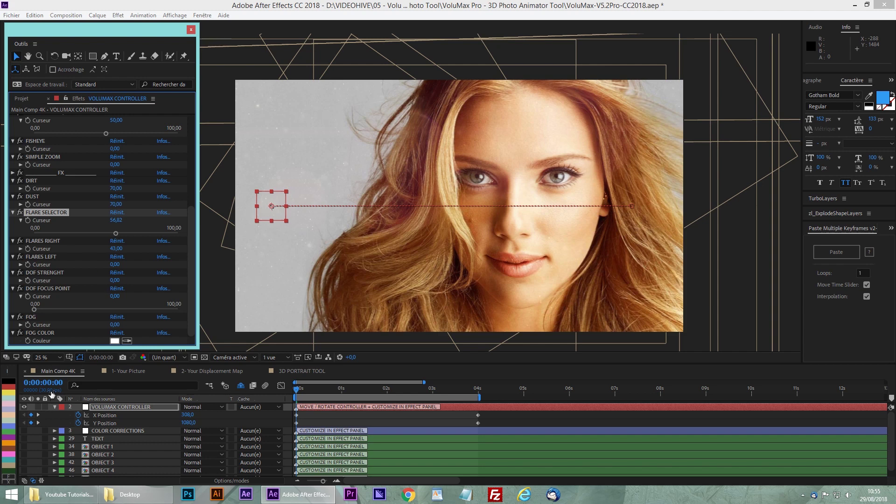
# - On COLOR CORRECTIONS, try and undo Exposure, Insta Red/Green and Vignetting changes
pyautogui.click(115, 429)
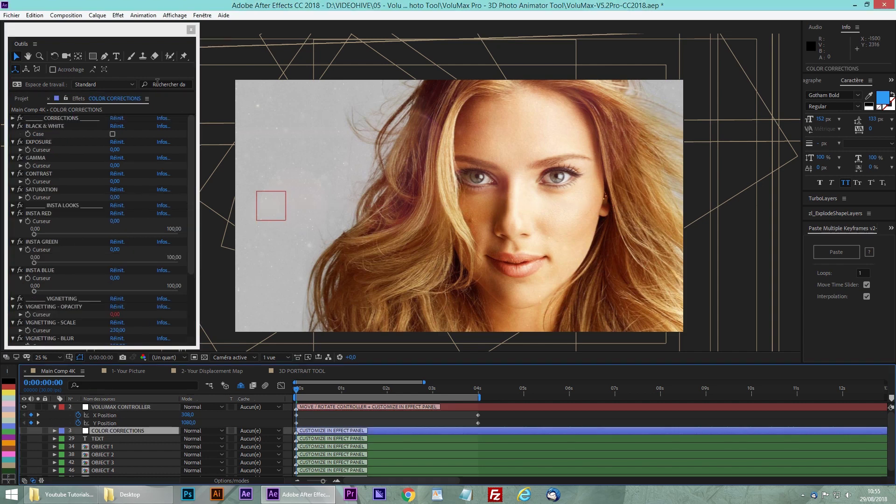
pyautogui.moveTo(115, 152); pyautogui.dragTo(118, 165)
pyautogui.hotkey('ctrl', 'z')
pyautogui.hotkey('ctrl', 'z')
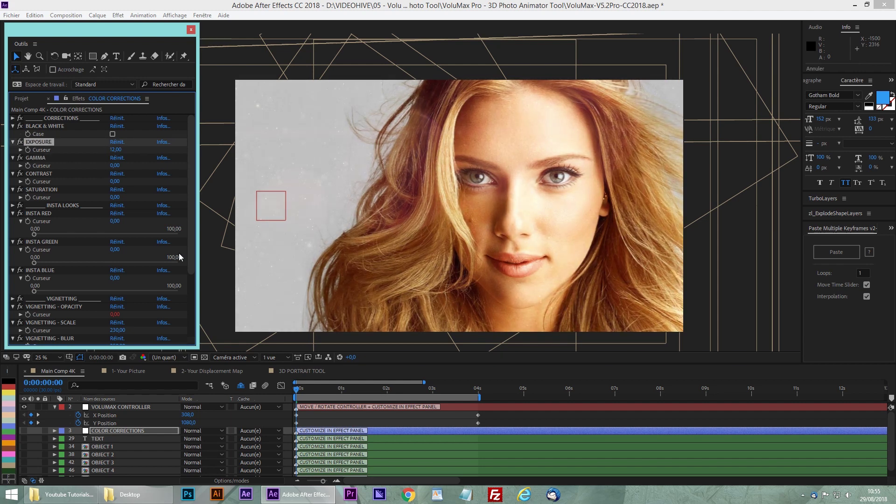
pyautogui.scroll(-1, 82, 205)
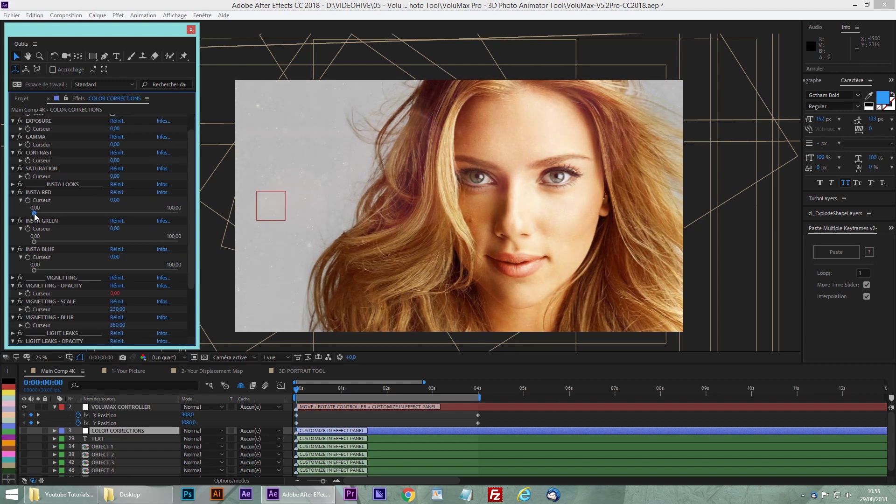
pyautogui.moveTo(34, 214); pyautogui.dragTo(157, 214)
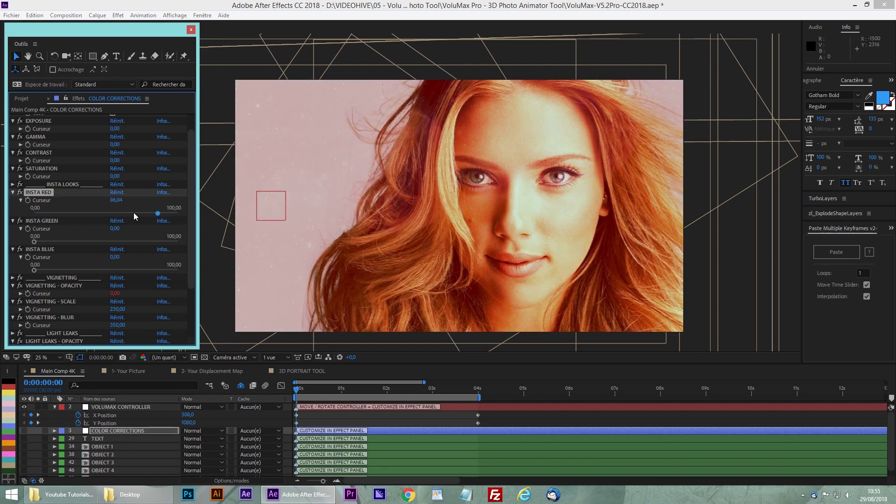
pyautogui.hotkey('ctrl', 'z')
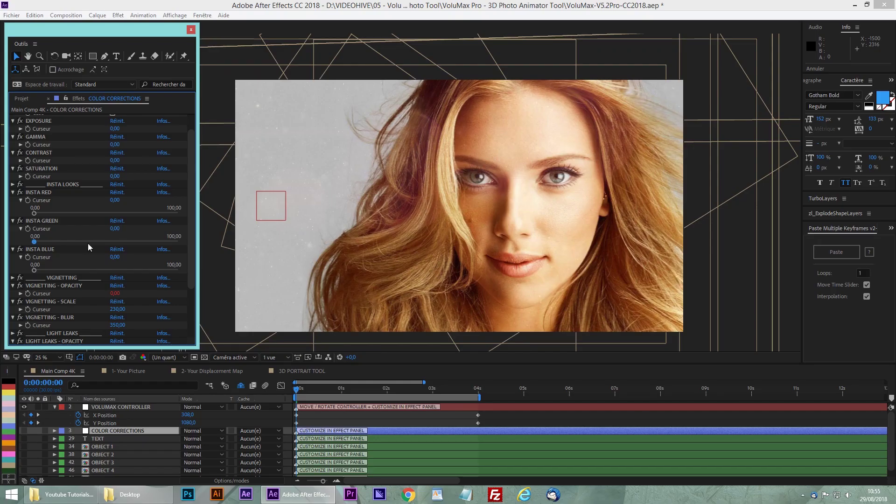
pyautogui.moveTo(91, 241); pyautogui.dragTo(35, 242)
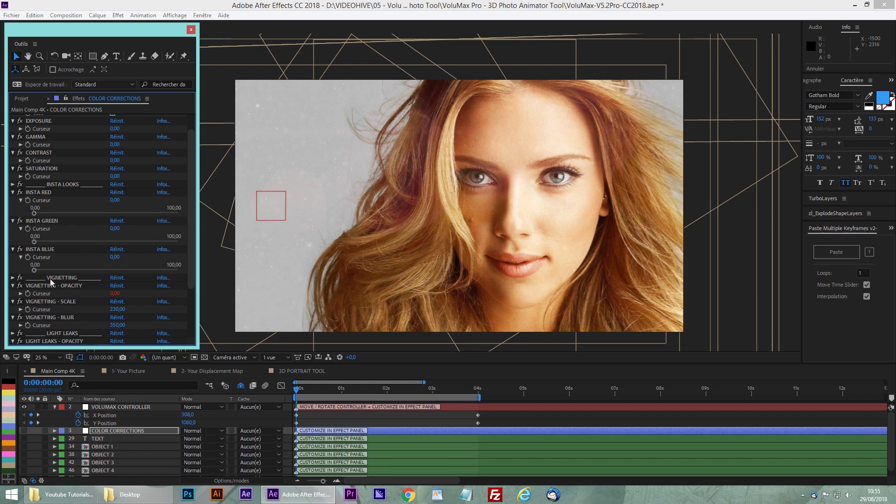
pyautogui.scroll(-2, 51, 283)
pyautogui.moveTo(115, 251); pyautogui.dragTo(136, 249)
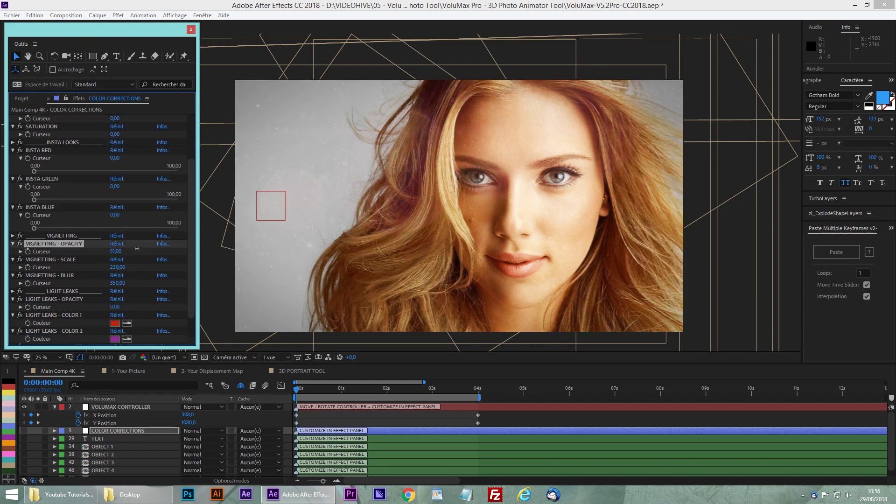
pyautogui.hotkey('ctrl', 'z')
pyautogui.scroll(-1, 52, 238)
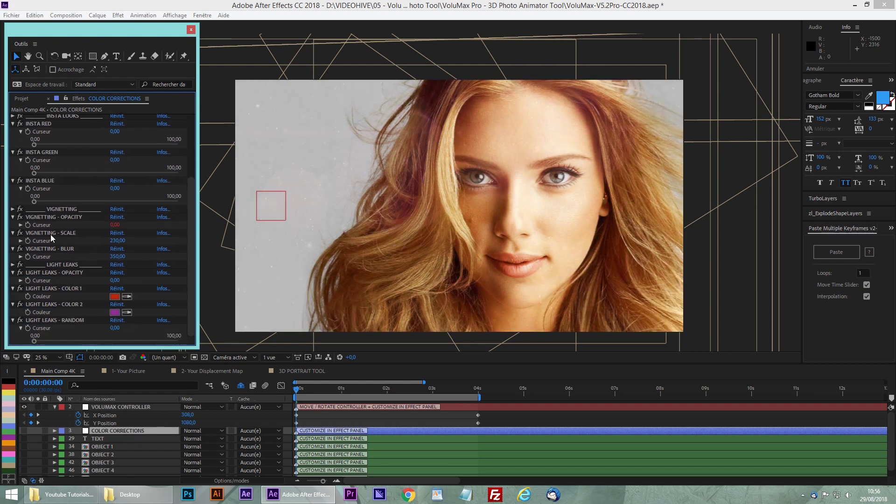
# - Set LIGHT LEAKS - OPACITY to 30 and play a preview
pyautogui.click(65, 264)
pyautogui.click(63, 273)
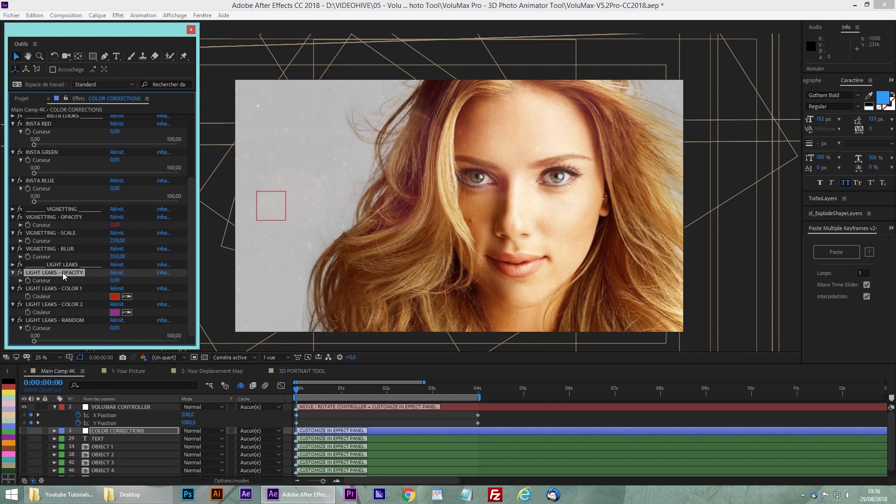
pyautogui.moveTo(112, 280); pyautogui.dragTo(167, 282)
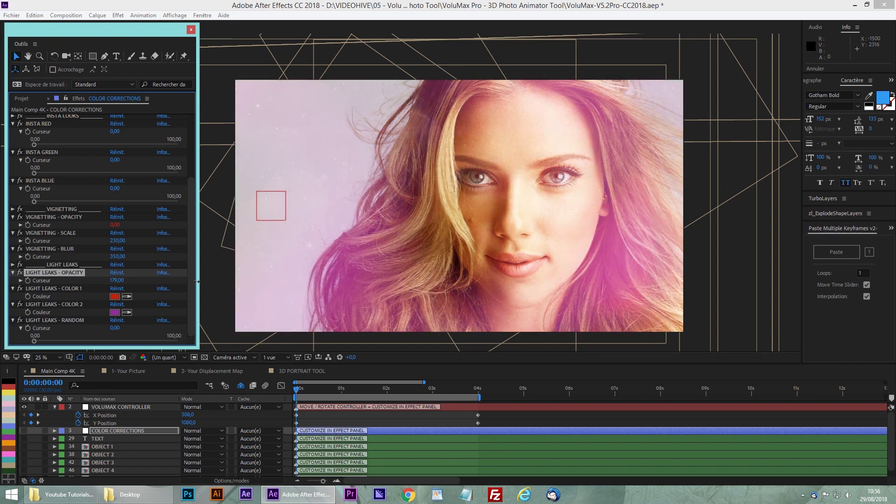
pyautogui.moveTo(303, 394); pyautogui.dragTo(276, 386)
pyautogui.click(115, 281)
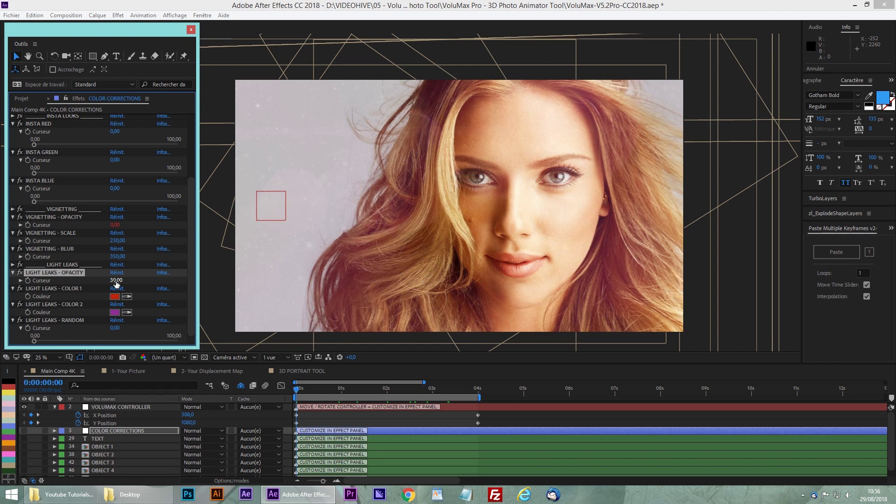
pyautogui.press('space')
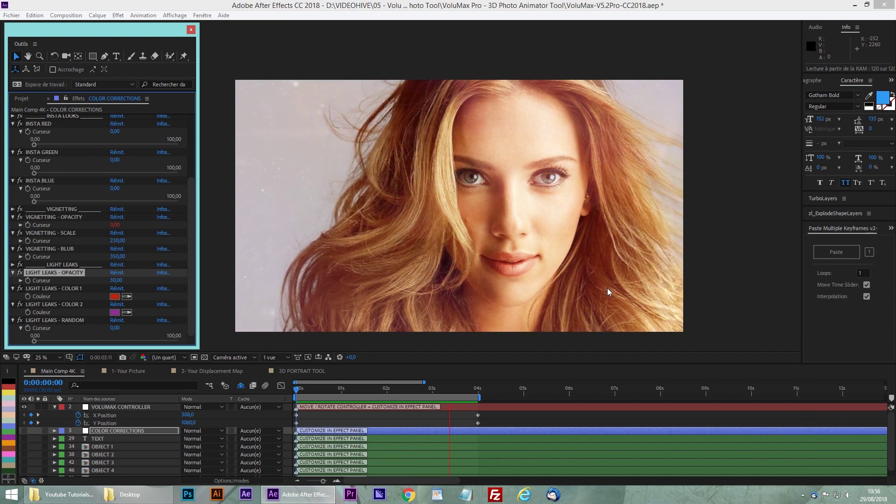
# - Stop the RAM preview and drag the playhead back to 0:00:00:00
pyautogui.click(483, 407)
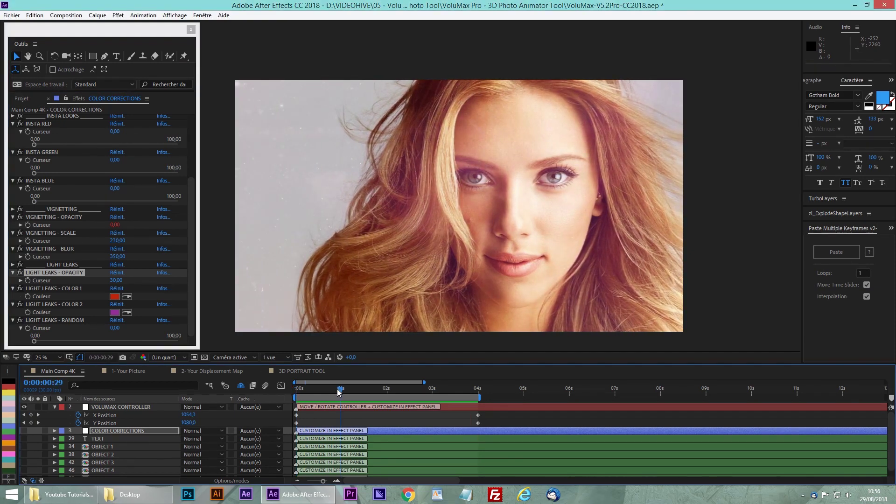
pyautogui.moveTo(476, 391); pyautogui.dragTo(295, 409)
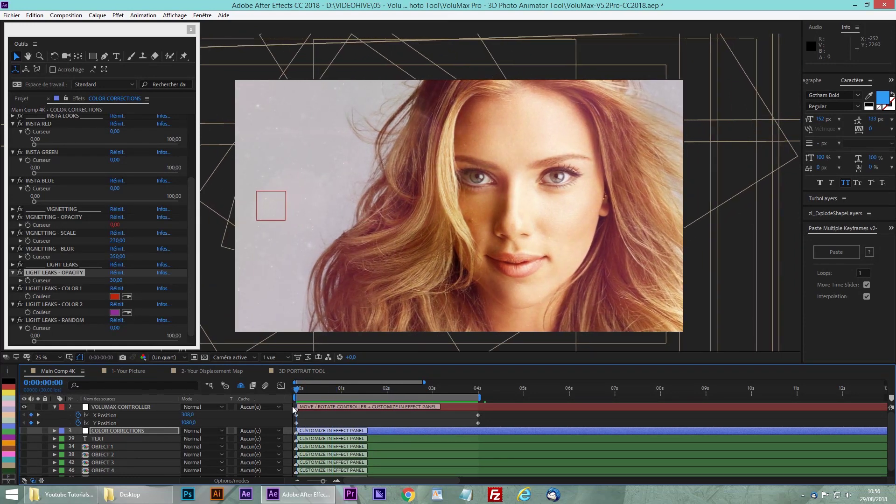
# - Make the CHANGE TEXT HERE title visible and move it down left of the face
pyautogui.click(97, 438)
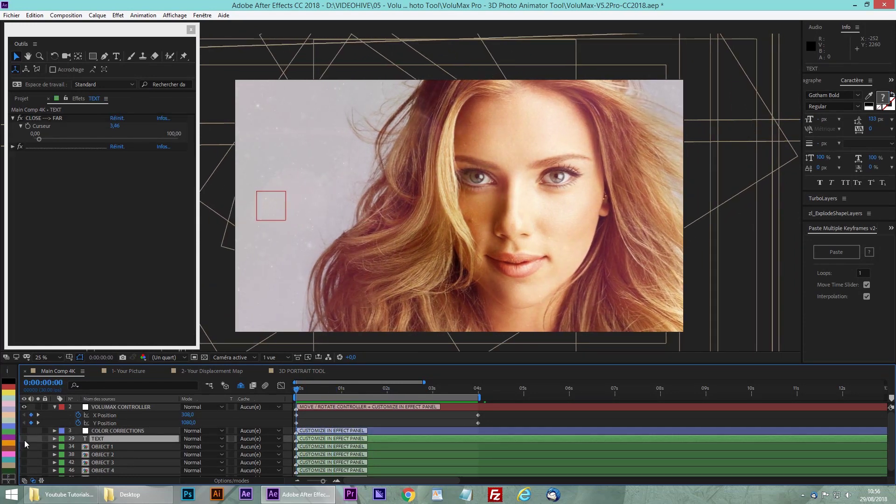
pyautogui.click(25, 438)
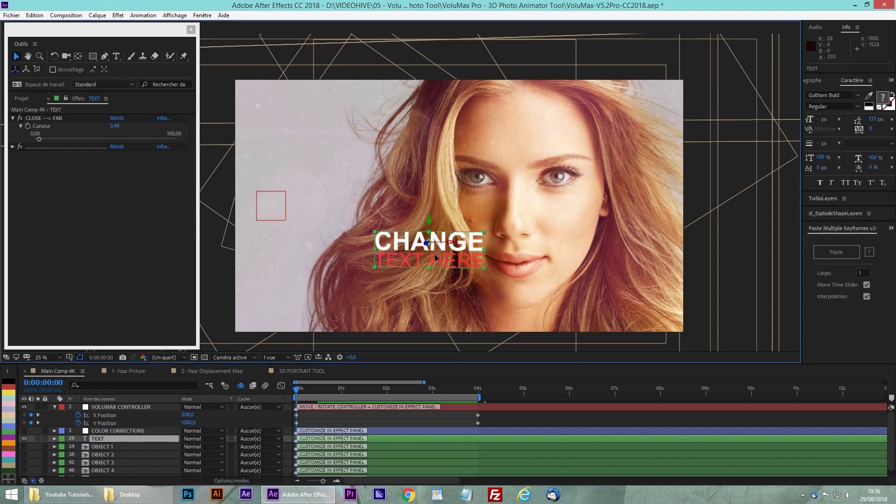
pyautogui.moveTo(452, 261); pyautogui.dragTo(339, 282)
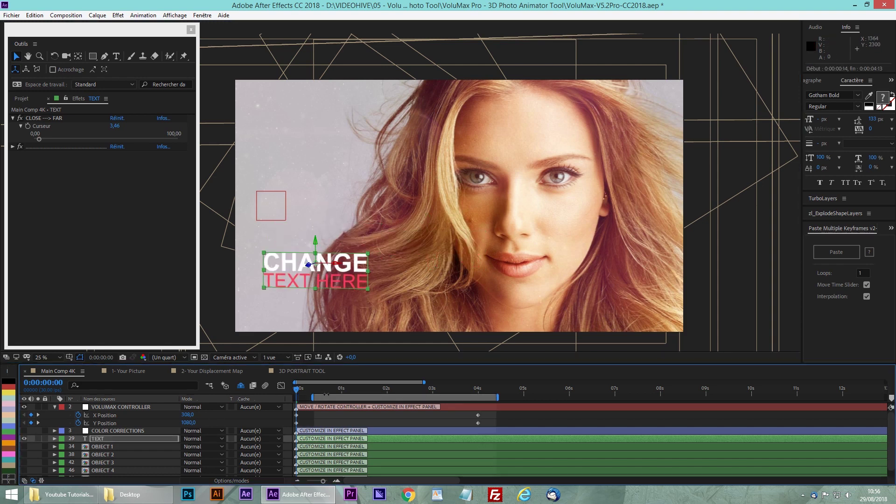
pyautogui.press('space')
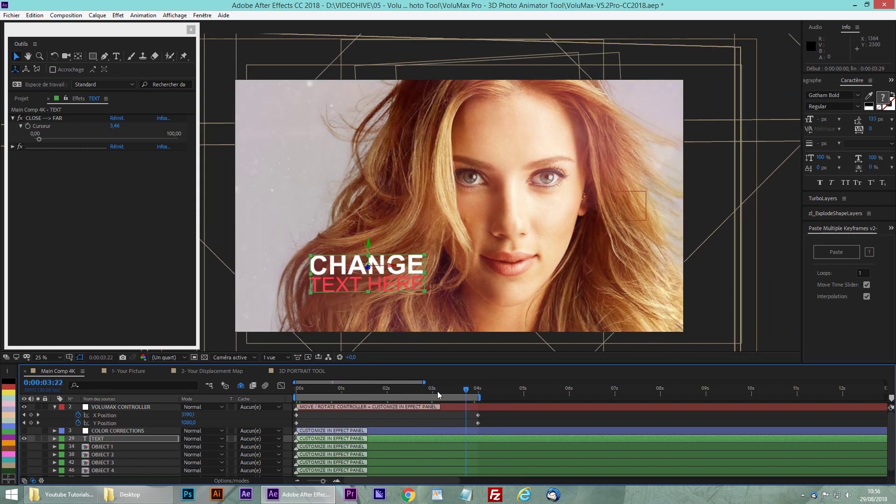
pyautogui.press('space')
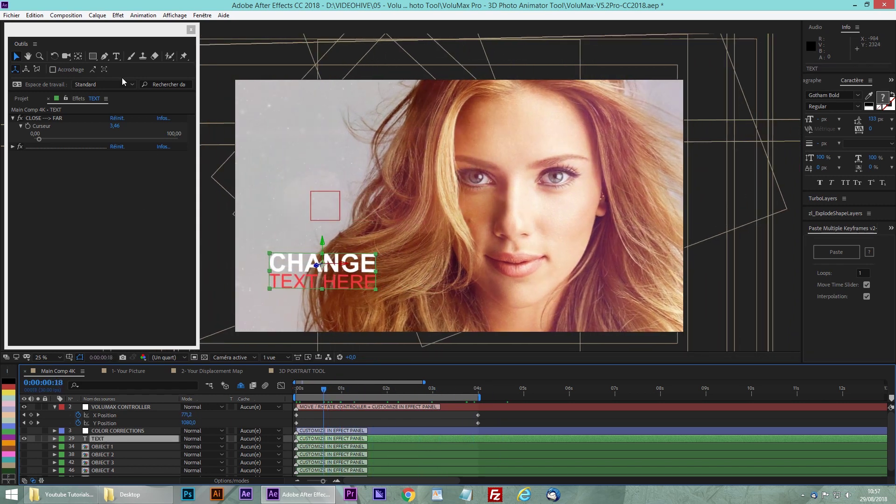
# - Enlarge the title and set its CLOSE ---> FAR depth to 52,92
pyautogui.moveTo(374, 255); pyautogui.dragTo(399, 245)
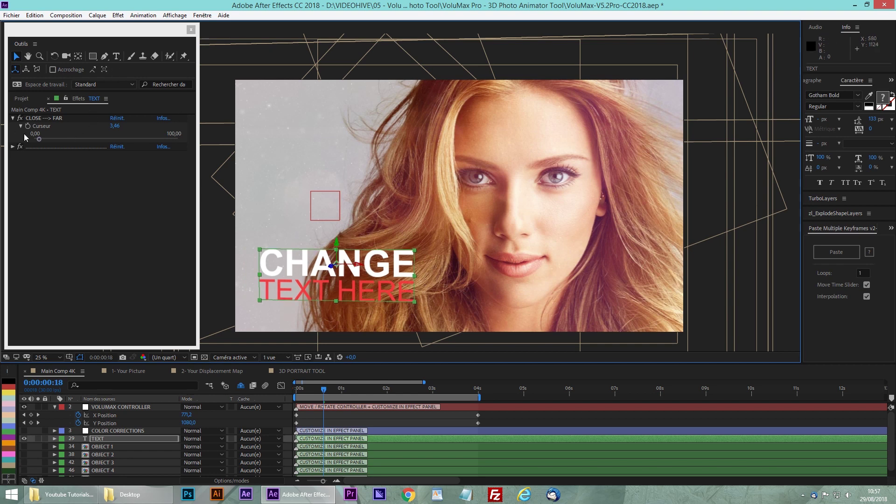
pyautogui.click(40, 119)
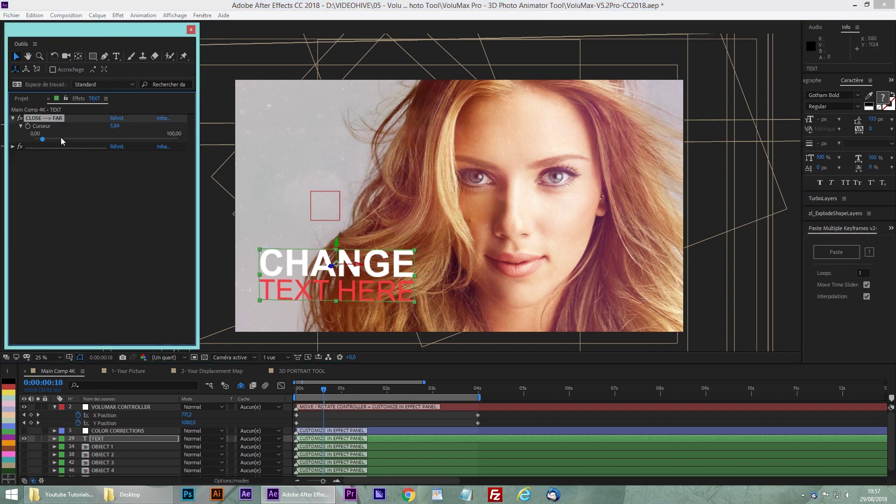
pyautogui.moveTo(62, 140); pyautogui.dragTo(110, 140)
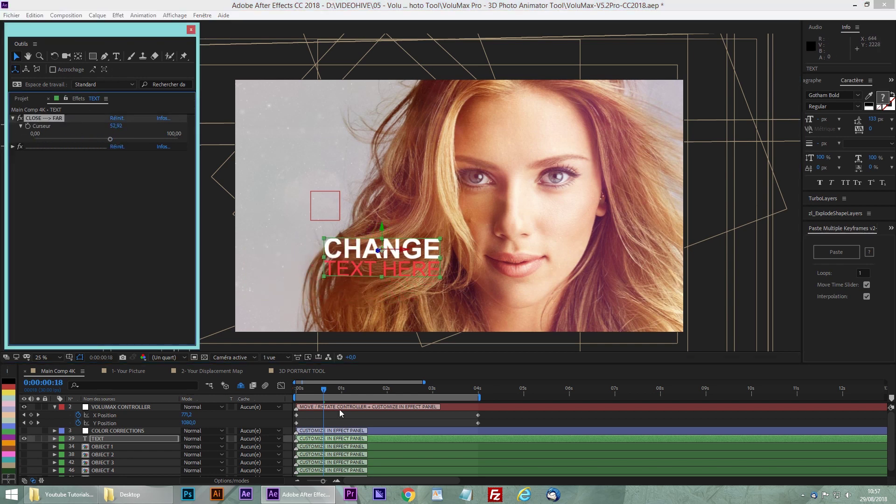
# - Scrub later in the timeline to check the title animation
pyautogui.moveTo(334, 390); pyautogui.dragTo(255, 385)
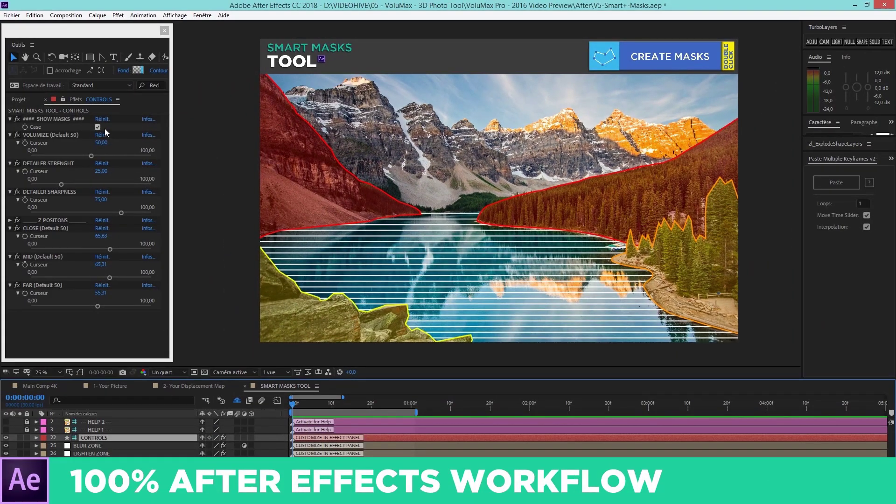
# - Uncheck SHOW MASKS in CONTROLS to hide the mask overlays and reveal the depth map
pyautogui.click(97, 127)
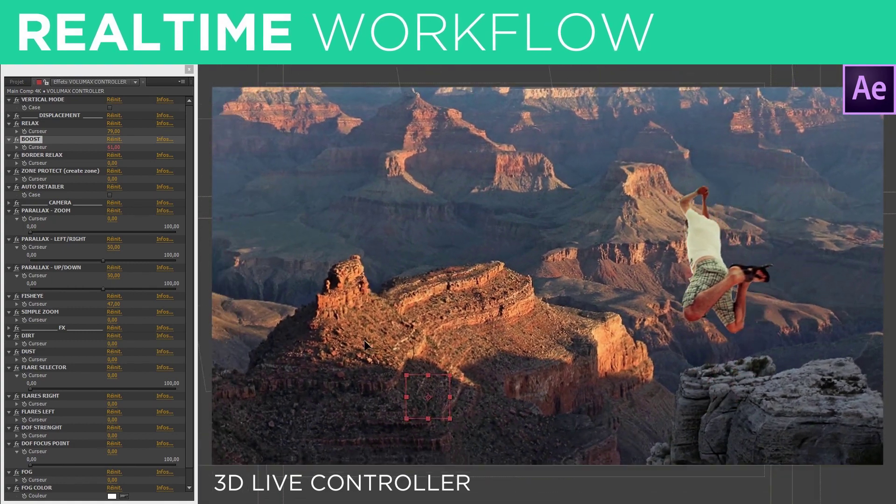
# - Test parallax zoom and left/right, reset them to 0 and 50, then set up/down to 29,81
pyautogui.moveTo(31, 232); pyautogui.dragTo(44, 232)
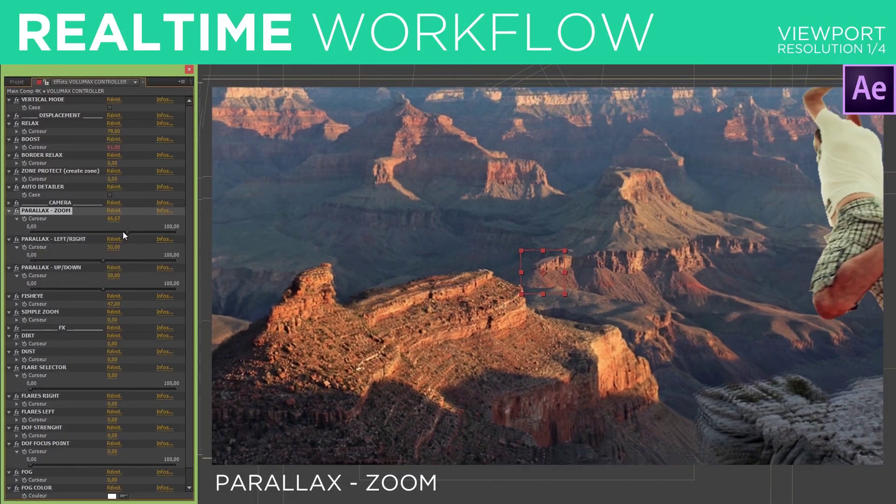
pyautogui.moveTo(123, 232); pyautogui.dragTo(30, 232)
pyautogui.click(104, 260)
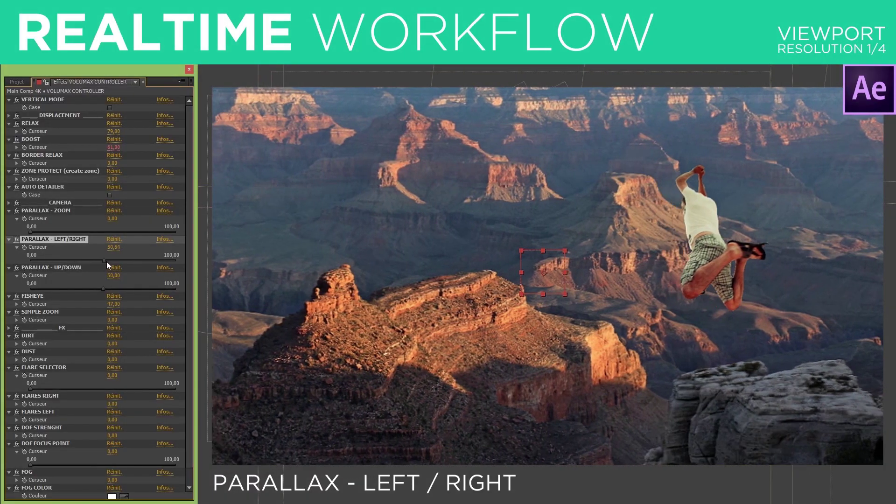
pyautogui.moveTo(155, 260); pyautogui.dragTo(103, 260)
pyautogui.moveTo(103, 289); pyautogui.dragTo(91, 292)
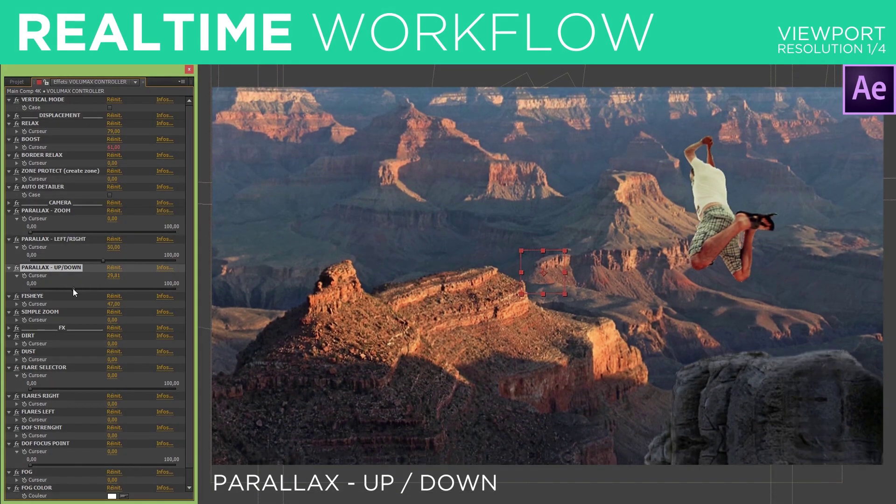